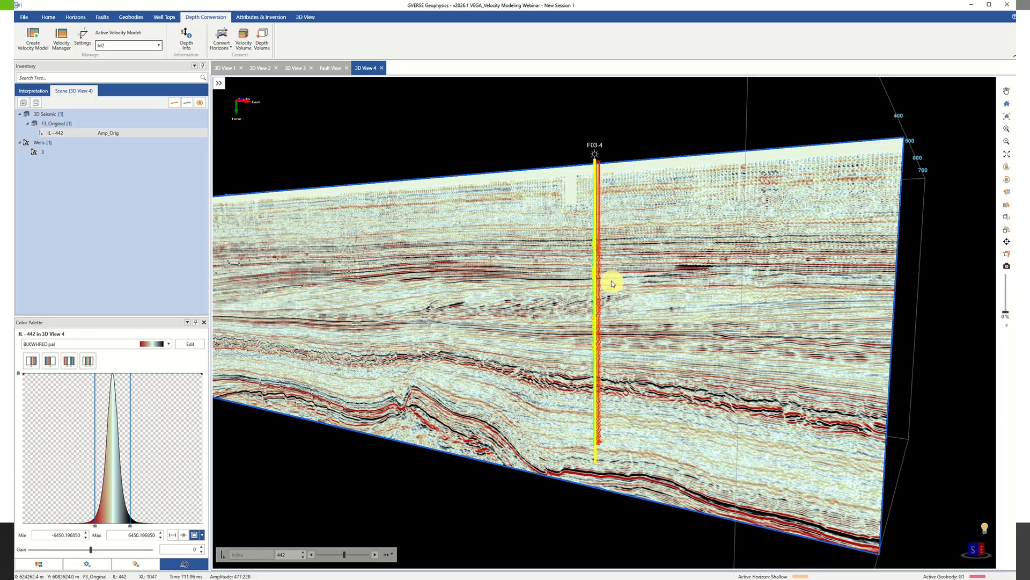
Examine the well in the 3D seismic view and review its available commands, including Create/Edit Synthetic.
{"action": "scroll", "coordinate": [590, 274], "scroll_direction": "up", "scroll_amount": 5}
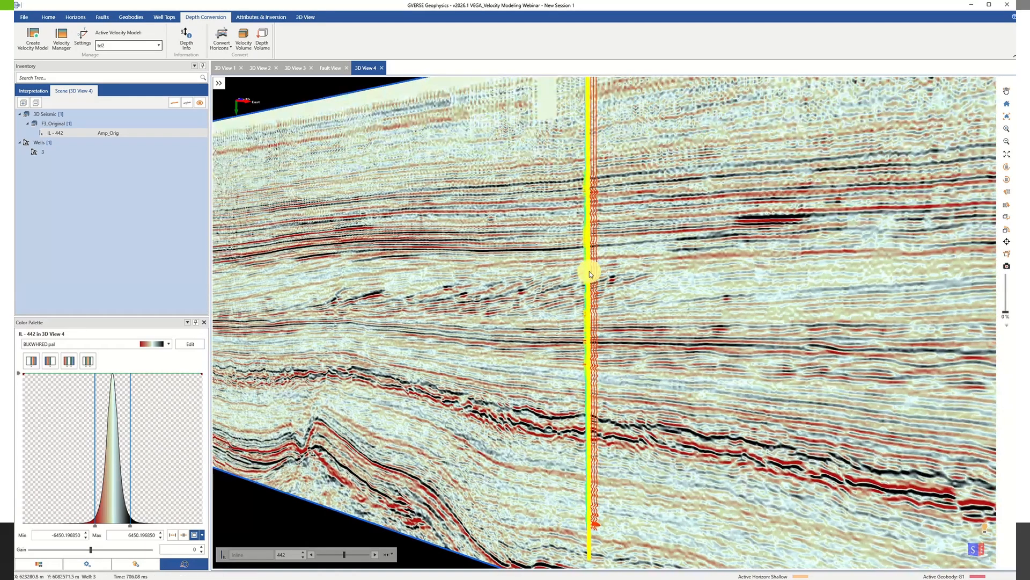
{"action": "left_click", "coordinate": [590, 272]}
{"action": "right_click", "coordinate": [589, 272]}
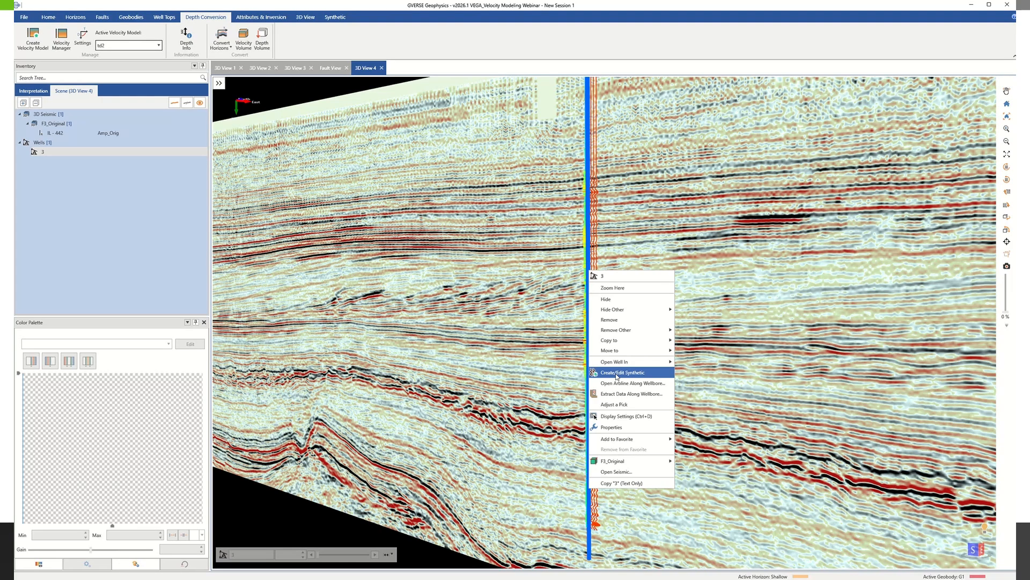
{"action": "left_click", "coordinate": [514, 264]}
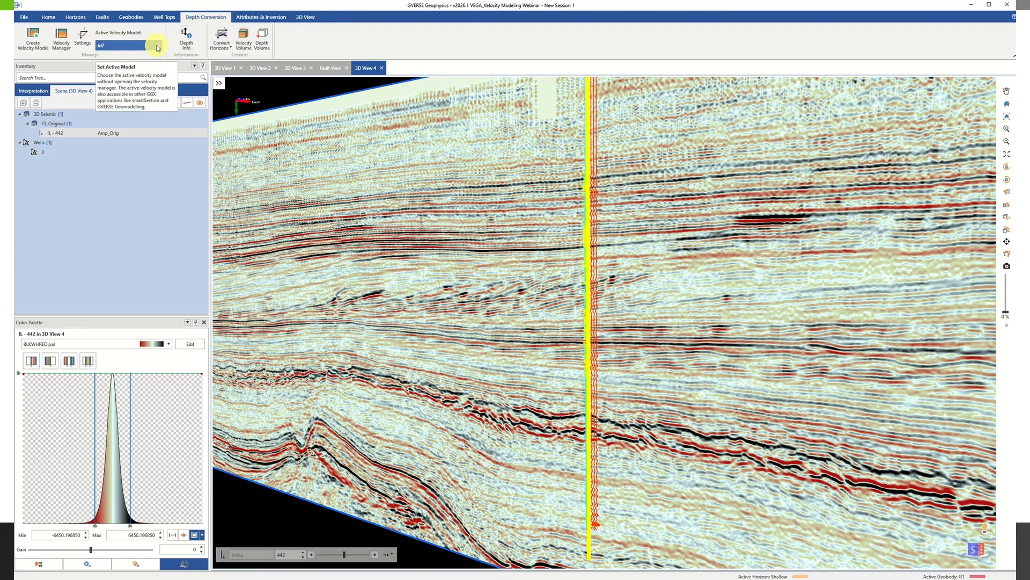
Browse the available active velocity models and expand the Triangulated VM group.
{"action": "left_click", "coordinate": [157, 47]}
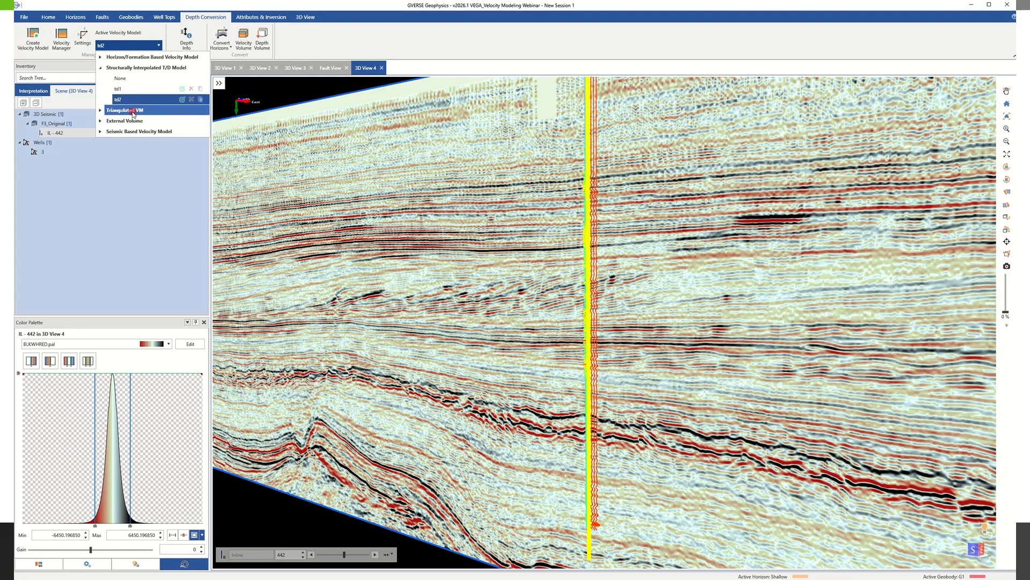
{"action": "left_click", "coordinate": [100, 111]}
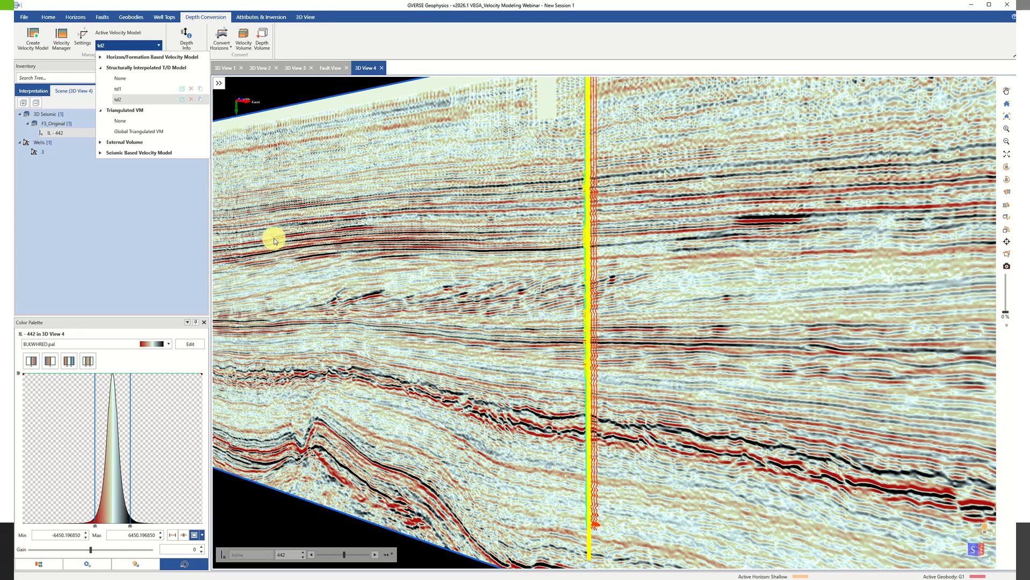
Start creating a velocity model of type Horizon/Formation Based Velocity Model, with the dialog placed beside the well.
{"action": "left_click", "coordinate": [38, 49]}
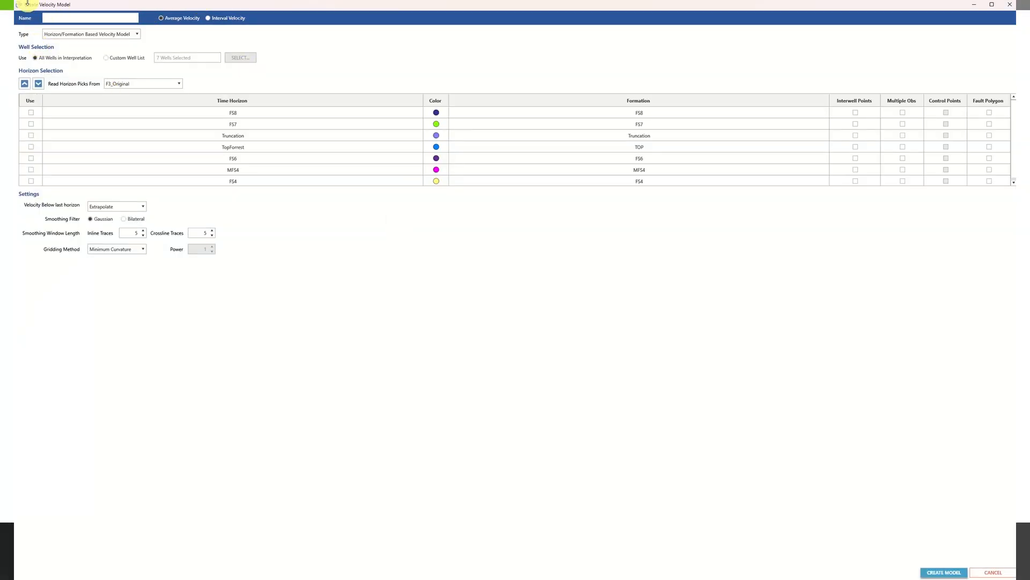
{"action": "left_click_drag", "start_coordinate": [38, 4], "coordinate": [474, 229]}
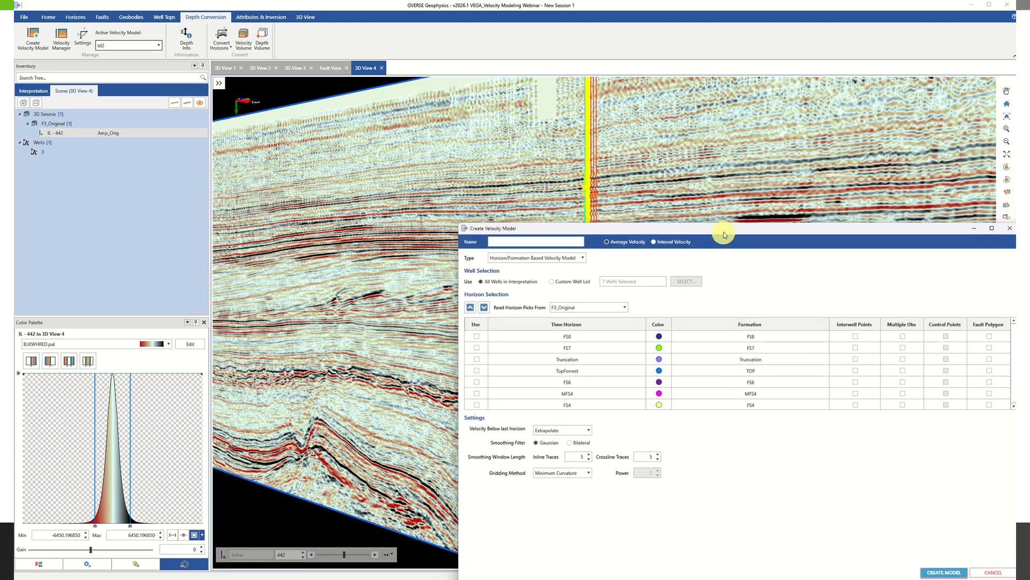
{"action": "left_click_drag", "start_coordinate": [723, 231], "coordinate": [286, 92]}
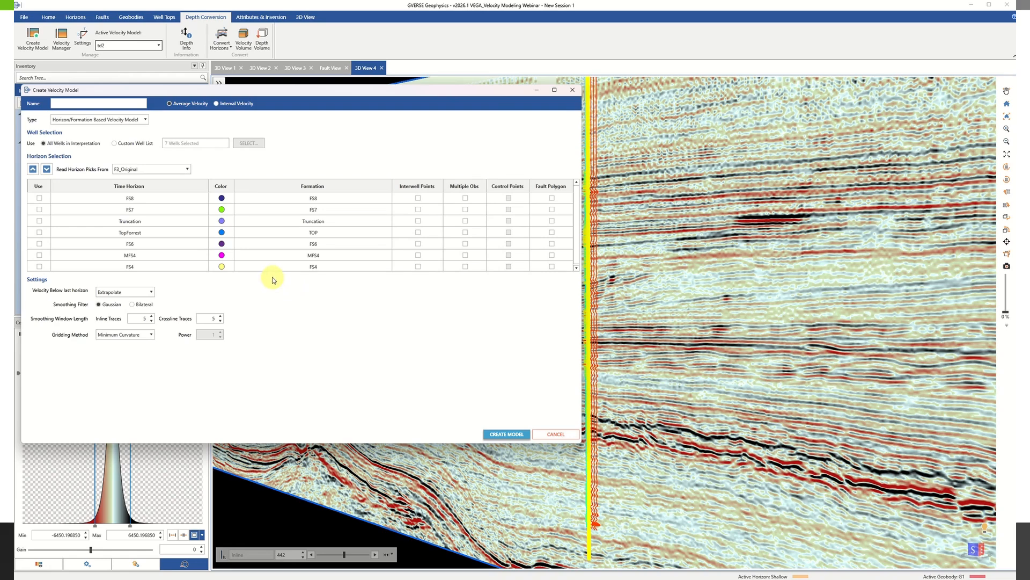
{"action": "left_click", "coordinate": [145, 120]}
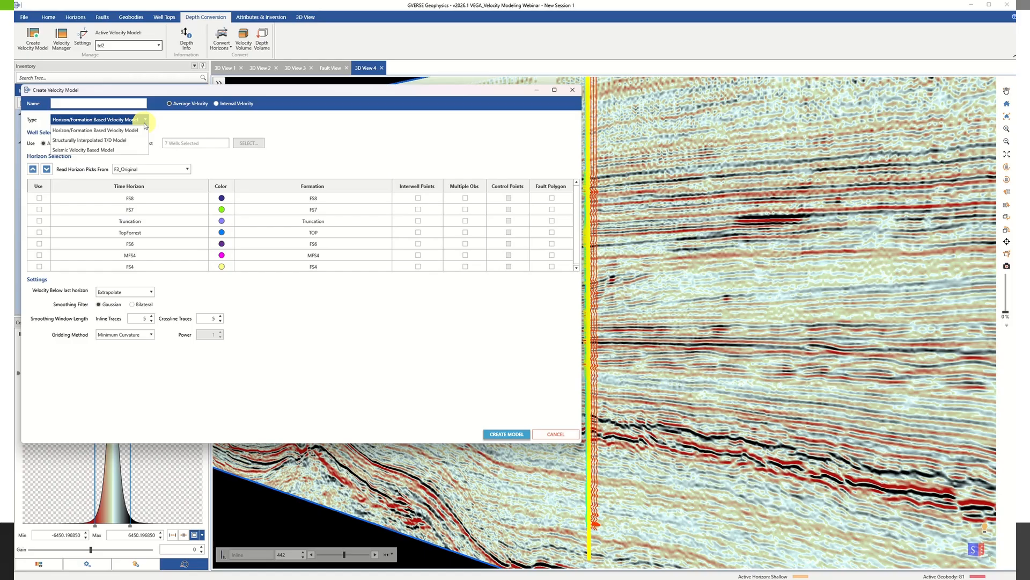
{"action": "left_click", "coordinate": [113, 131]}
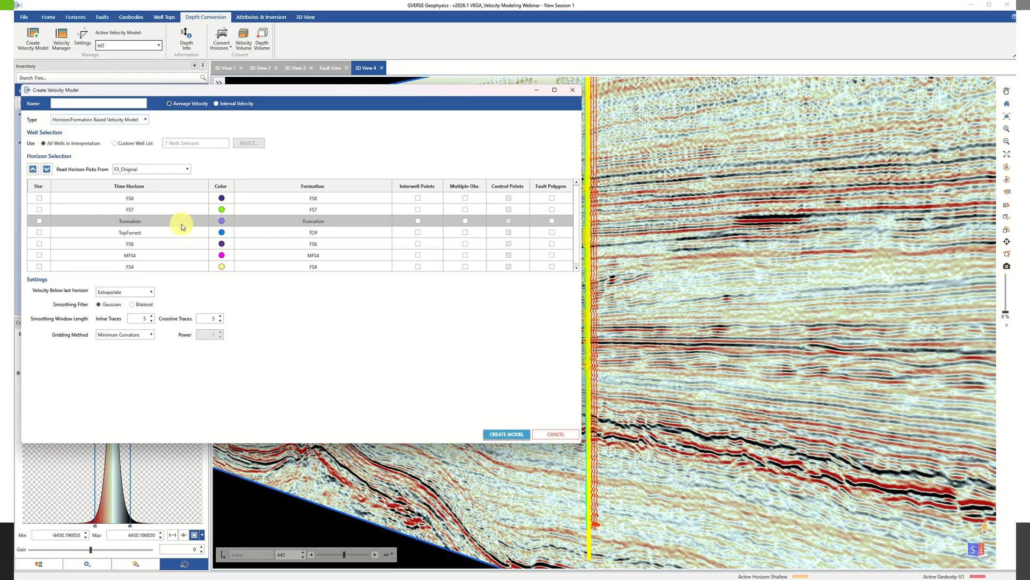
Include the FS8 time horizon in the horizon/formation based velocity model.
{"action": "left_click", "coordinate": [39, 202]}
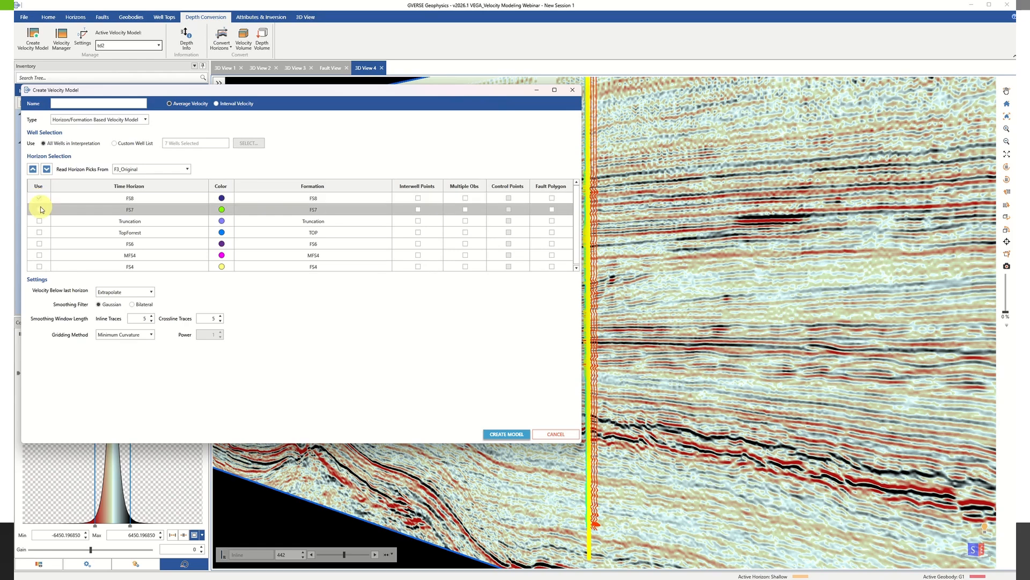
{"action": "left_click", "coordinate": [42, 211]}
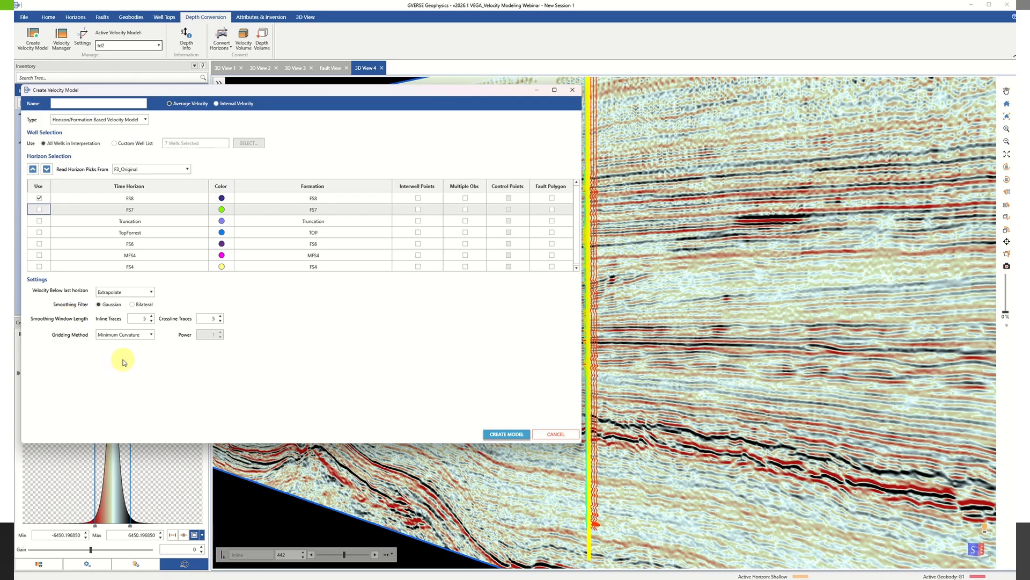
{"action": "left_click", "coordinate": [231, 103]}
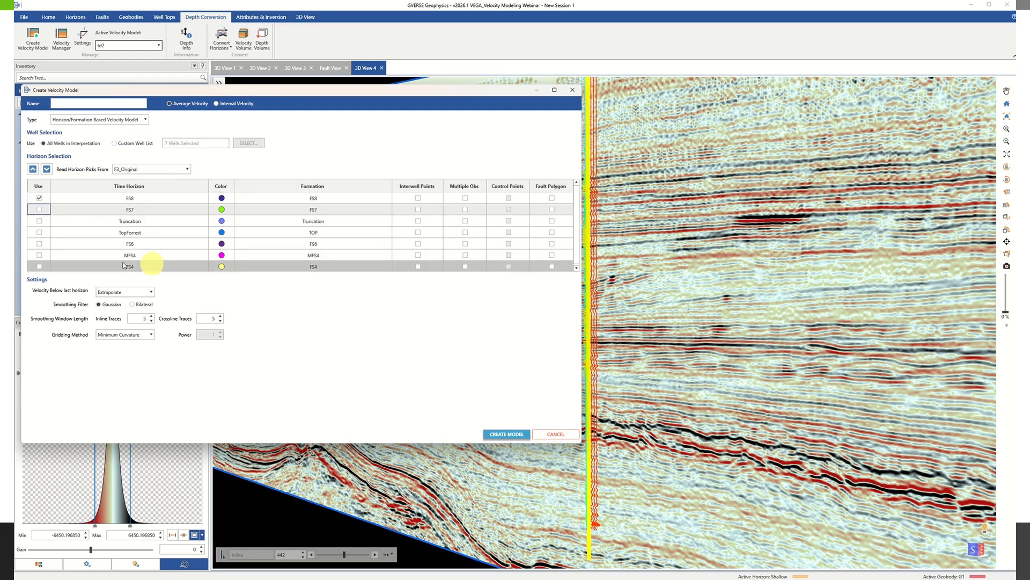
Shift the FS8 horizon down one row in the horizon order and back up again.
{"action": "left_click", "coordinate": [83, 202]}
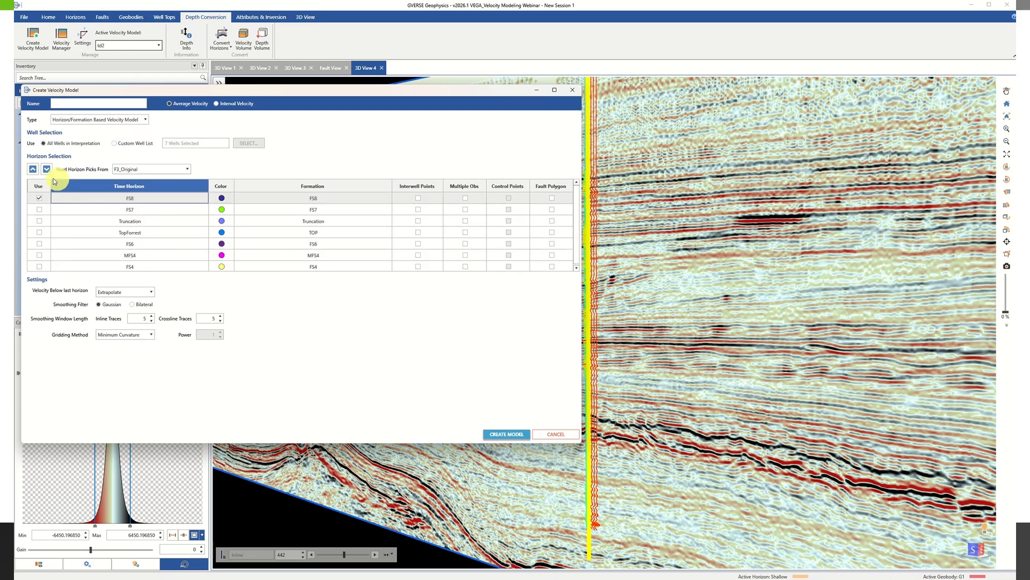
{"action": "left_click", "coordinate": [46, 170]}
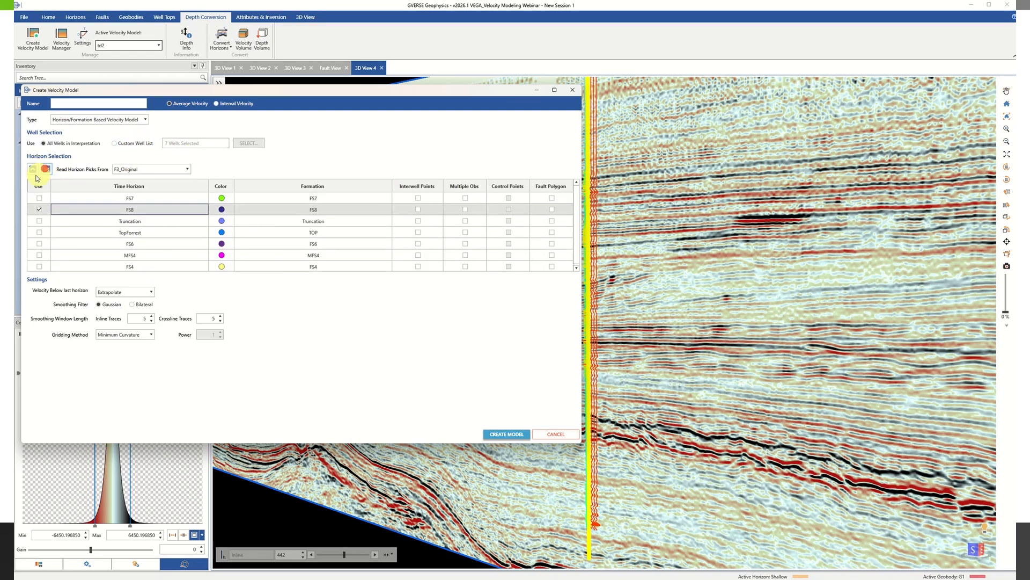
{"action": "left_click", "coordinate": [32, 169]}
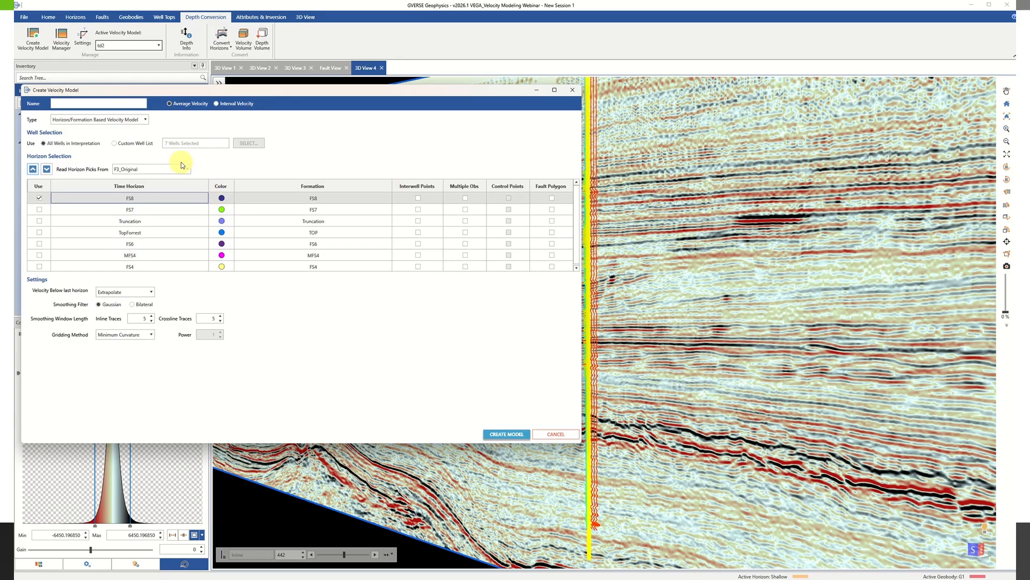
Switch the well selection to a custom well list and remove wells 6, 7 and 8 from it.
{"action": "left_click", "coordinate": [115, 143]}
{"action": "left_click", "coordinate": [248, 143]}
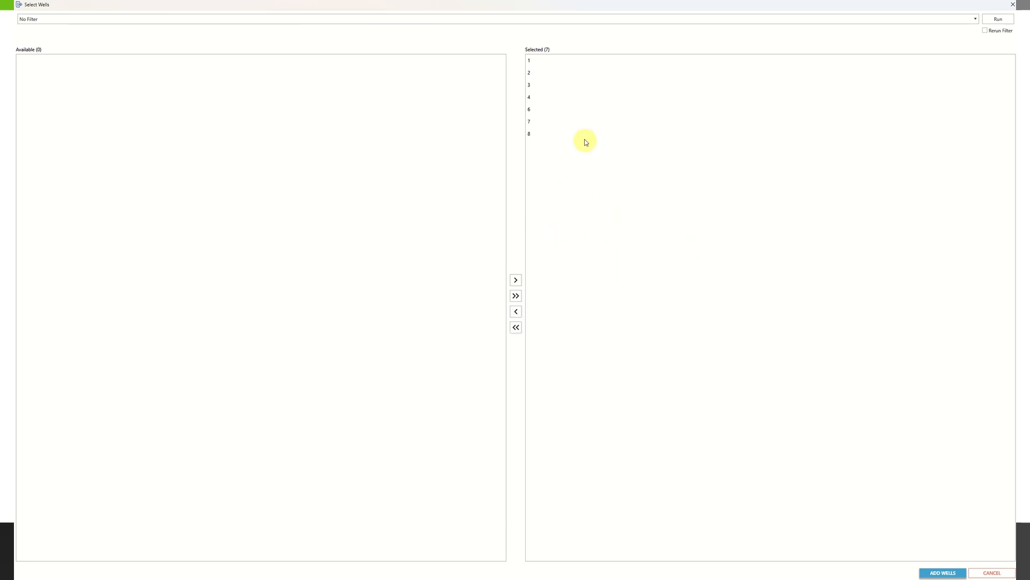
{"action": "left_click", "coordinate": [553, 113]}
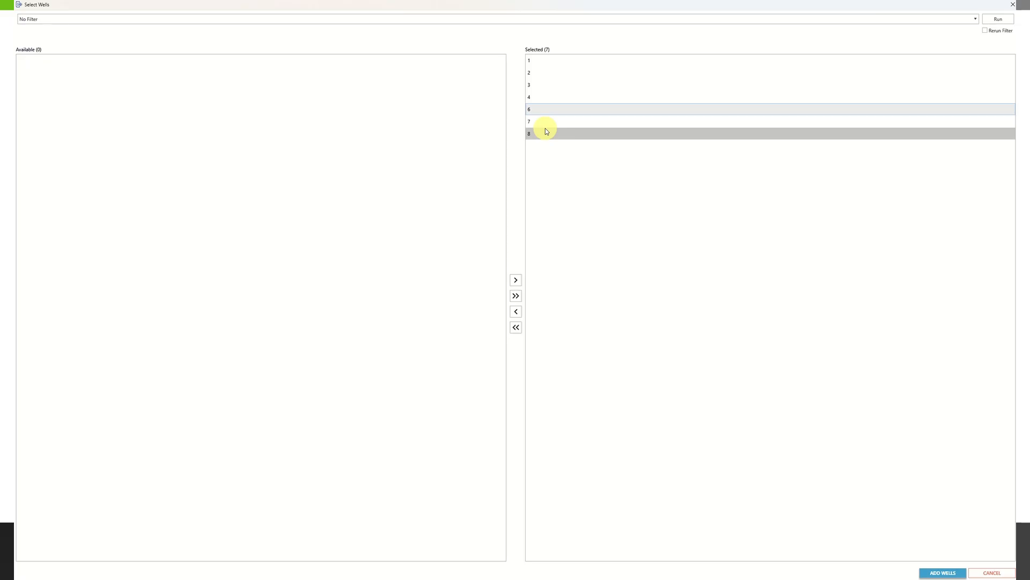
{"action": "left_click", "coordinate": [545, 129], "text": "ctrl"}
{"action": "left_click", "coordinate": [540, 120], "text": "ctrl"}
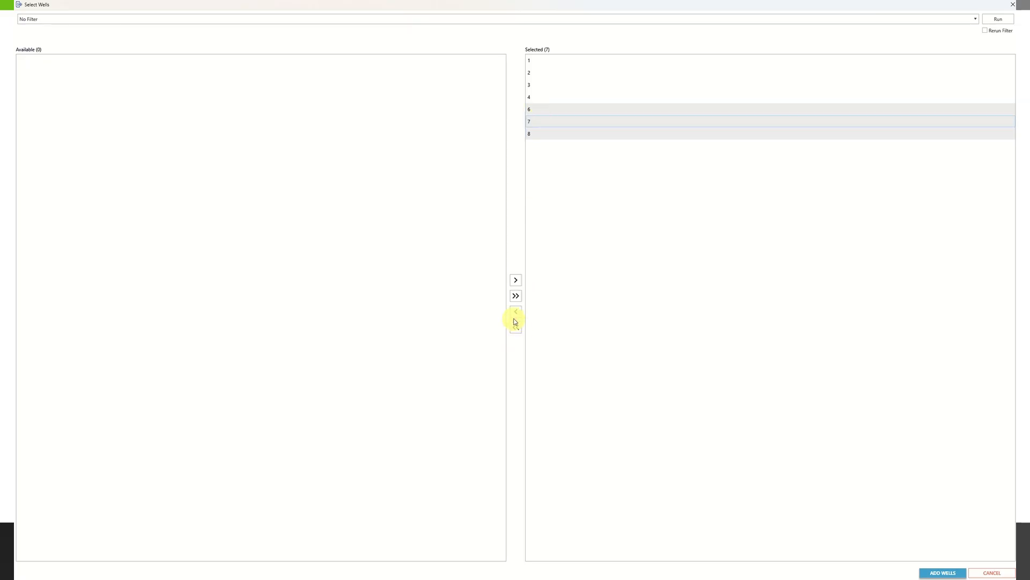
{"action": "left_click", "coordinate": [515, 313]}
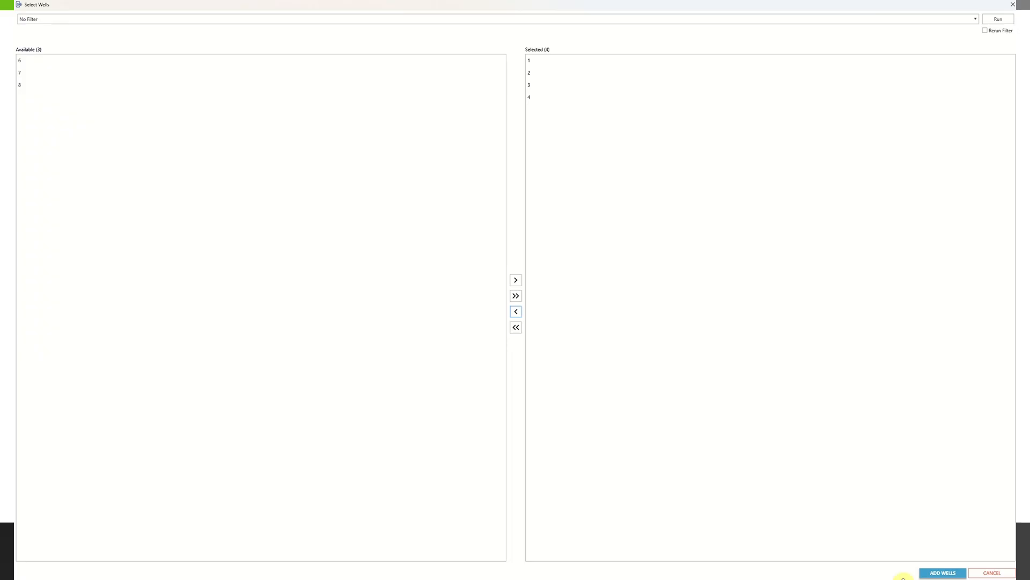
{"action": "left_click", "coordinate": [939, 573]}
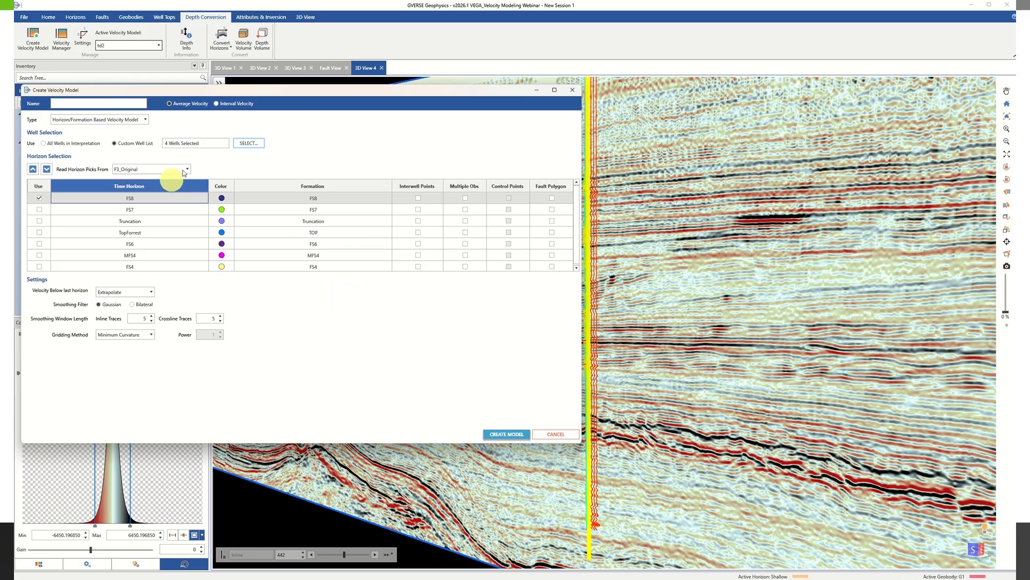
Add well 6 back to the custom well list.
{"action": "left_click", "coordinate": [248, 148]}
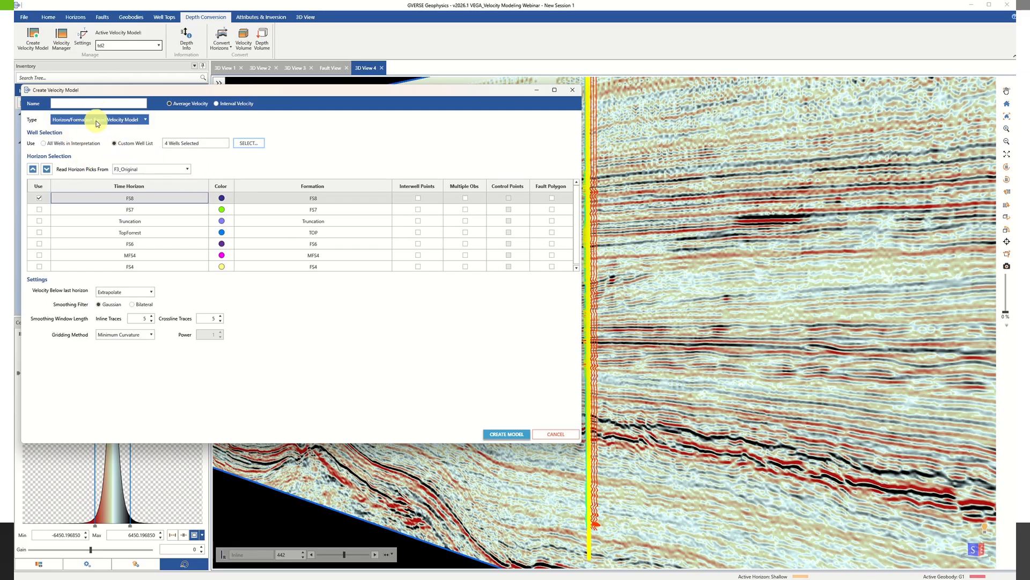
{"action": "left_click", "coordinate": [255, 146]}
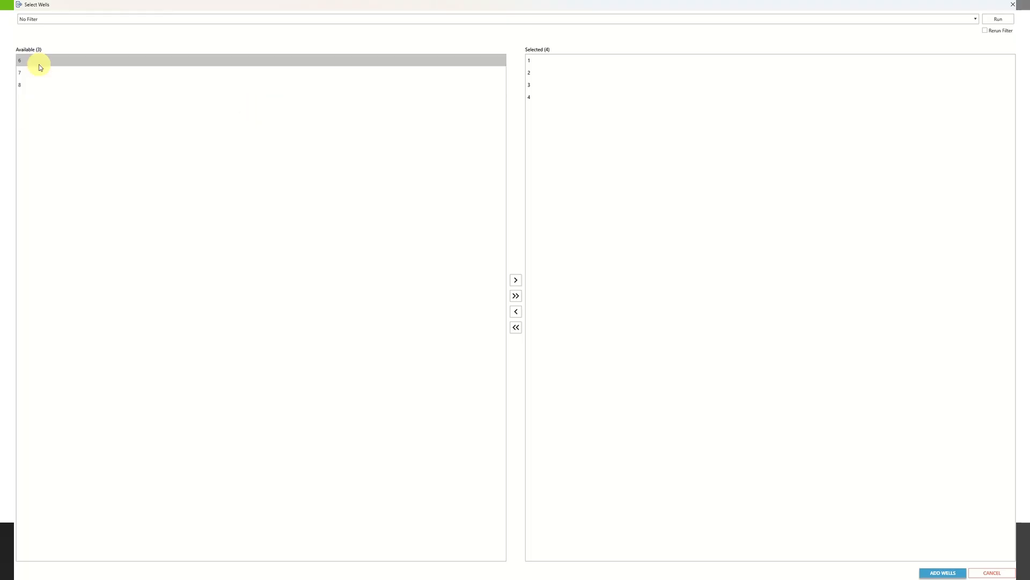
{"action": "left_click", "coordinate": [37, 60]}
{"action": "left_click", "coordinate": [512, 274]}
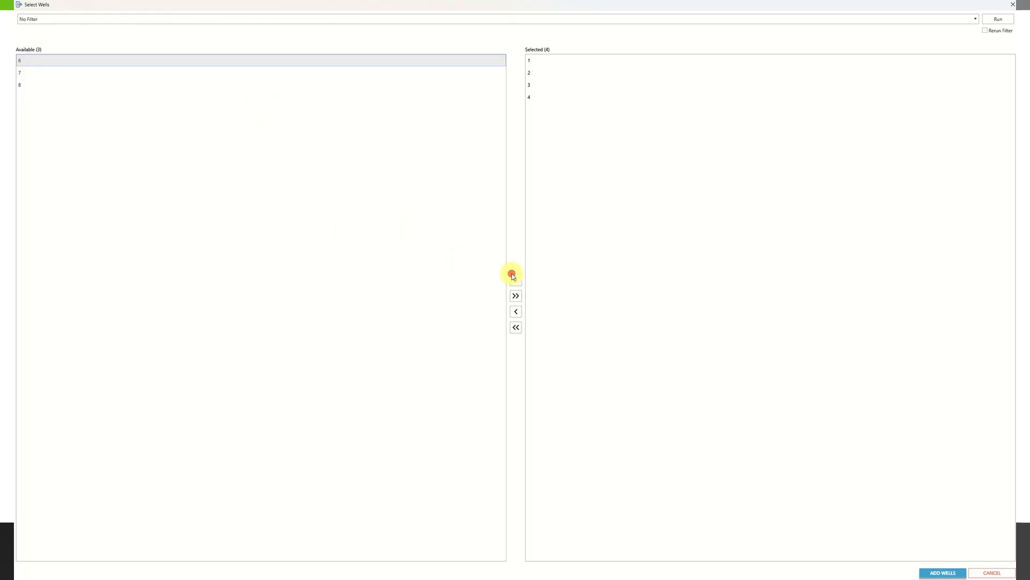
{"action": "left_click", "coordinate": [950, 572]}
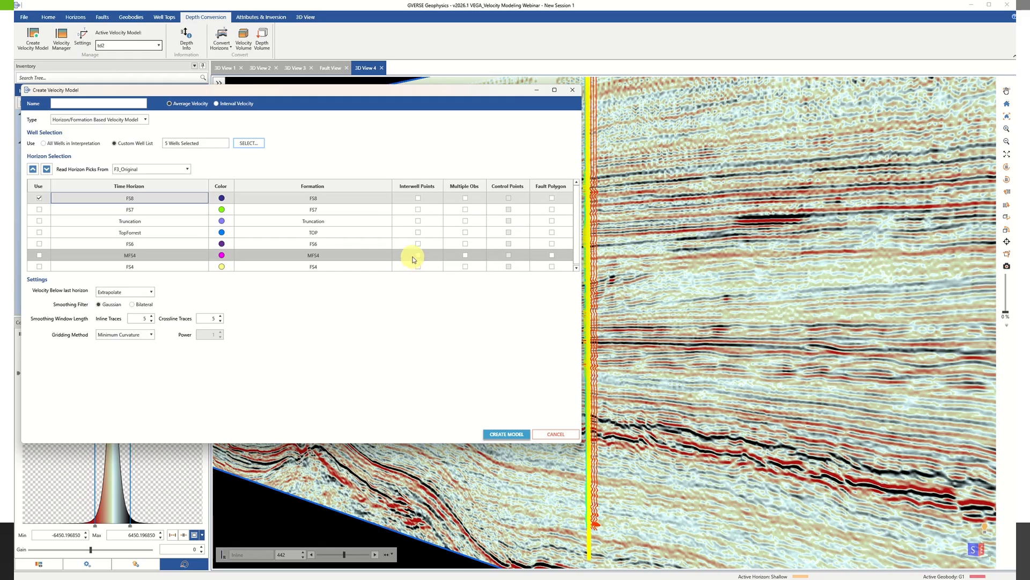
View the fault selection for the FS7 horizon's fault polygon and close it without choosing any faults.
{"action": "left_click", "coordinate": [512, 221]}
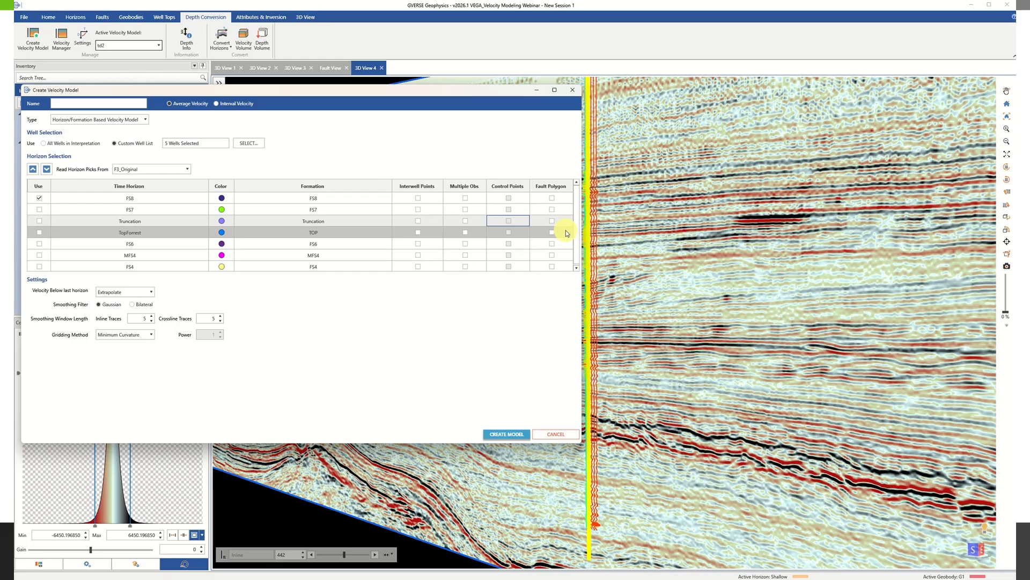
{"action": "left_click", "coordinate": [555, 209]}
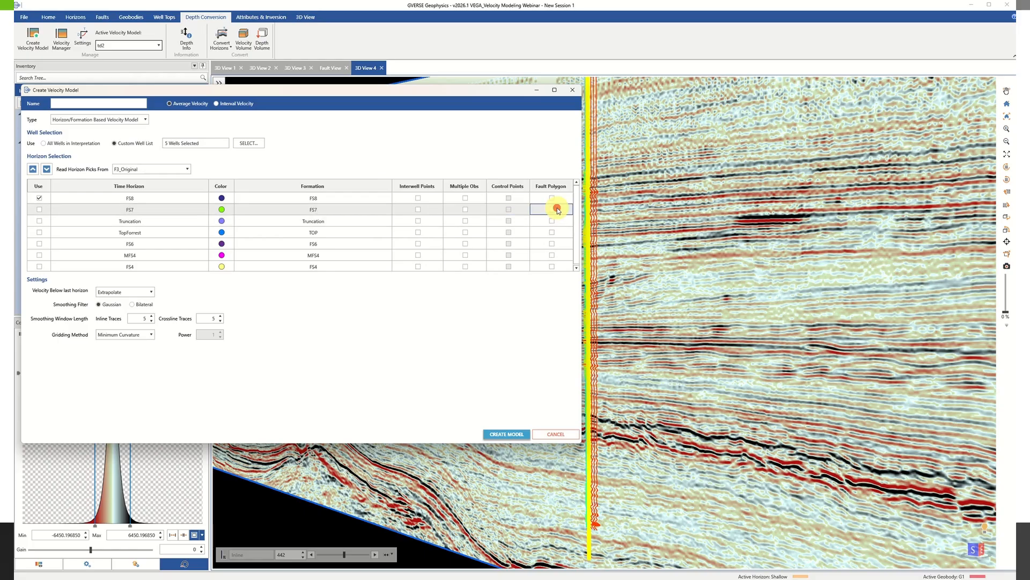
{"action": "left_click", "coordinate": [552, 209]}
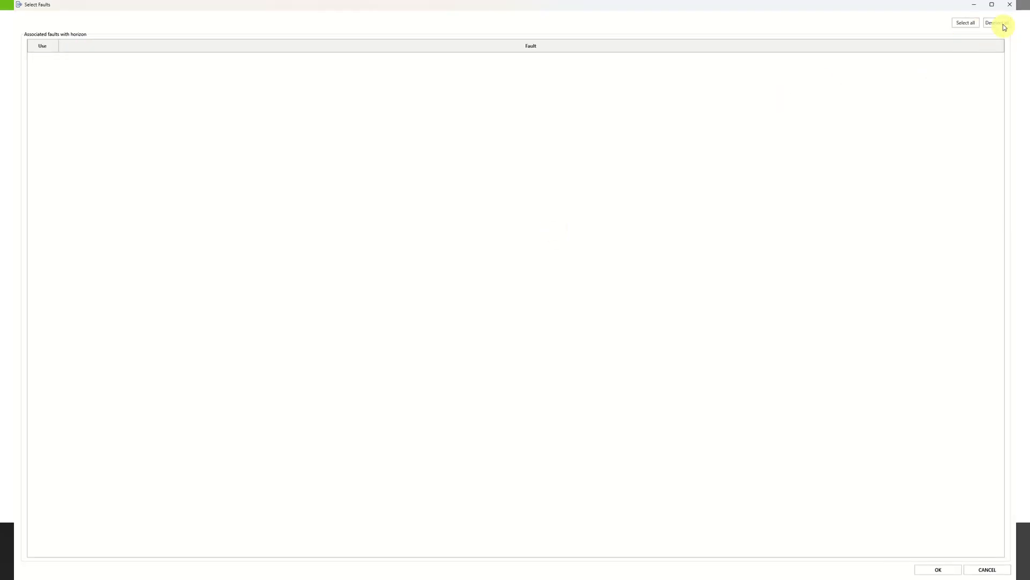
{"action": "left_click", "coordinate": [1010, 5]}
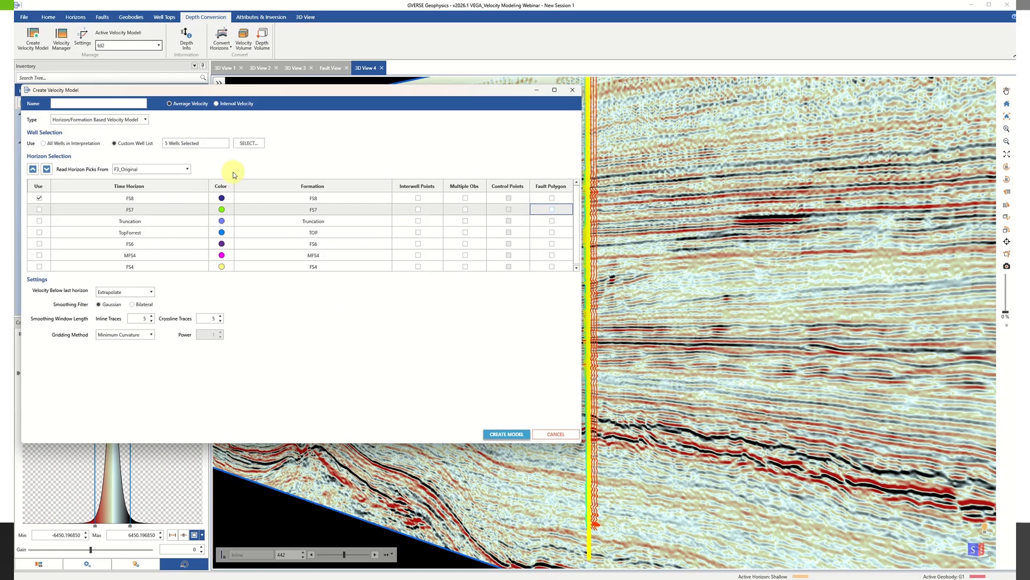
Set the model type to Structurally Interpolated T/D Model and include the Shallow time horizon.
{"action": "left_click", "coordinate": [121, 119]}
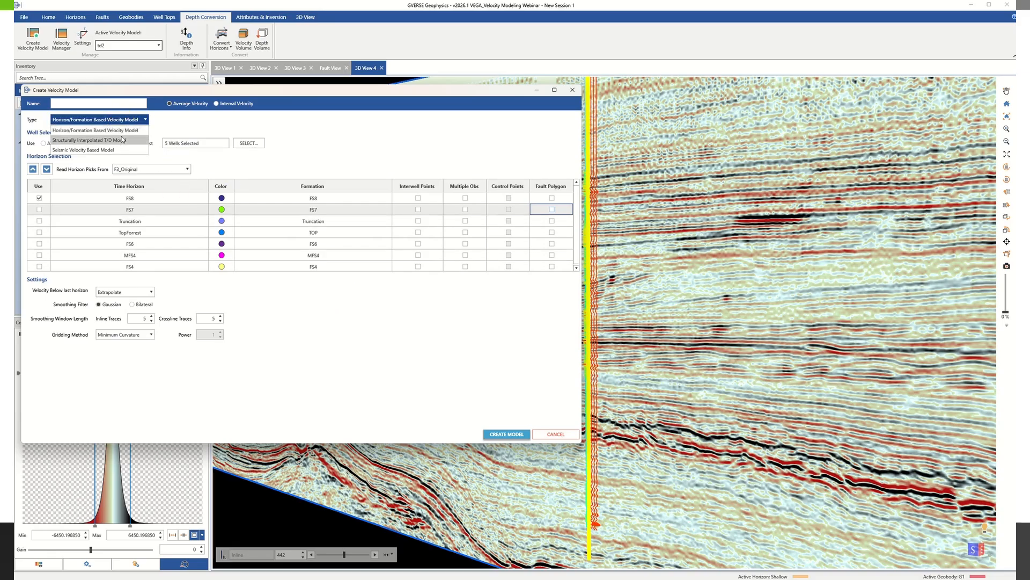
{"action": "left_click", "coordinate": [122, 140]}
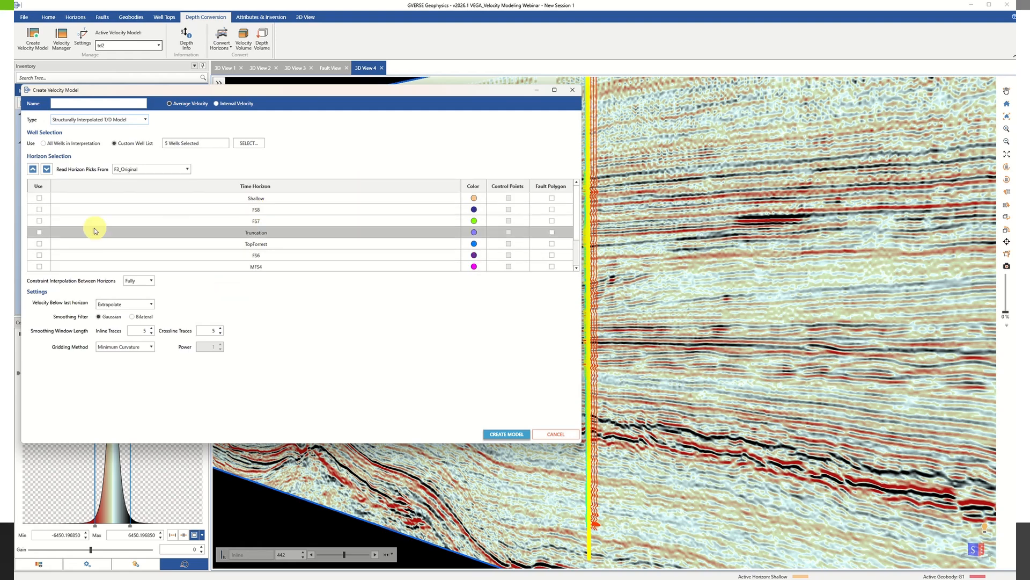
{"action": "left_click", "coordinate": [38, 197]}
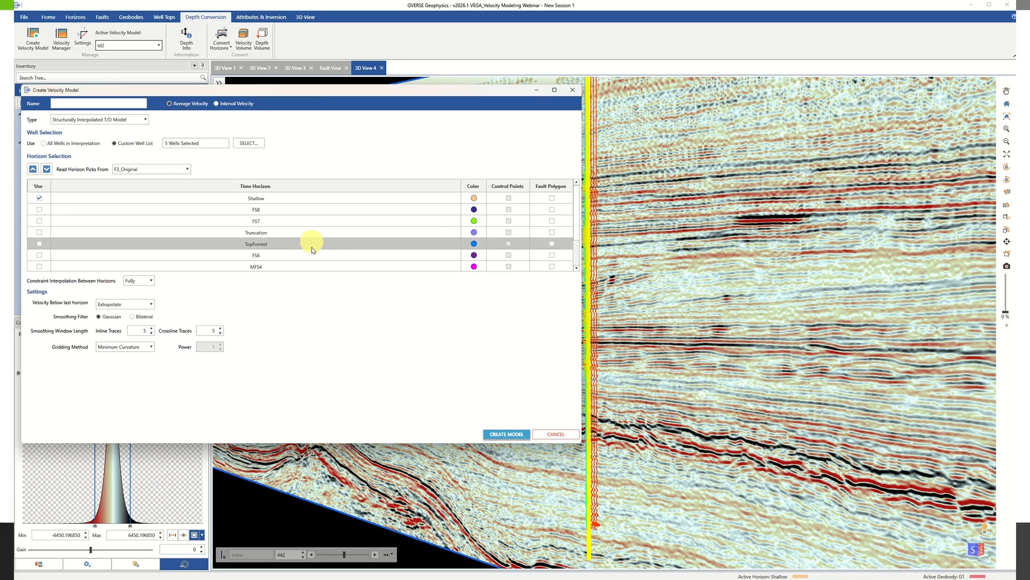
{"action": "left_click", "coordinate": [43, 211]}
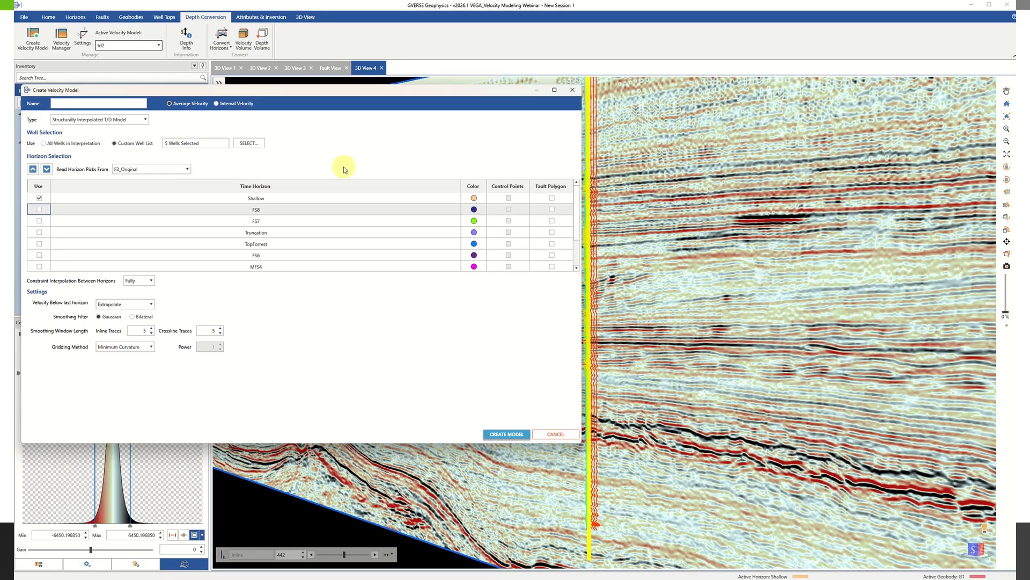
Switch from the F3_Original arbitrary line window back to the GVERSE Geophysics session showing 3D View 4.
{"action": "left_click", "coordinate": [222, 105]}
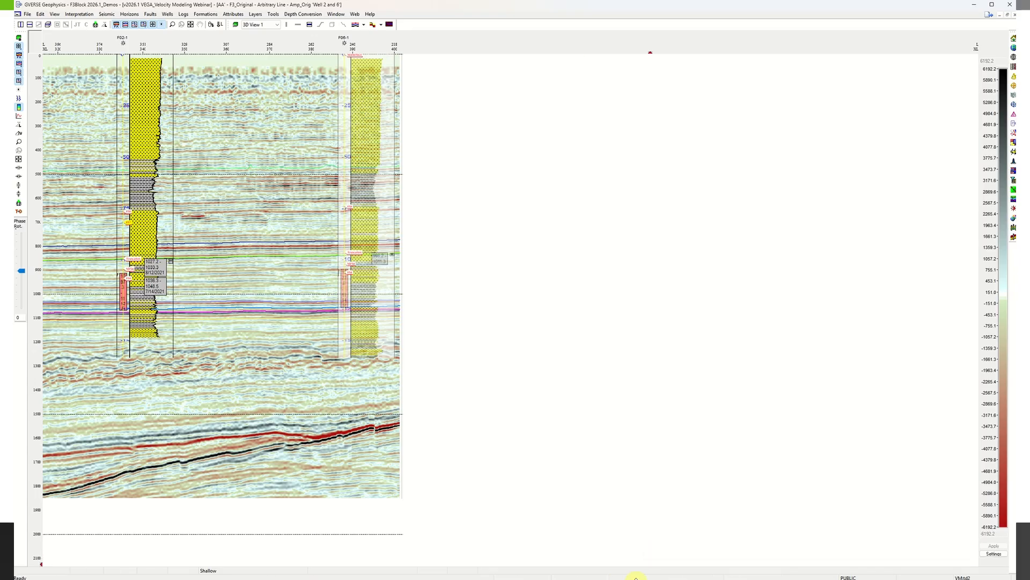
{"action": "key", "text": "alt+Tab"}
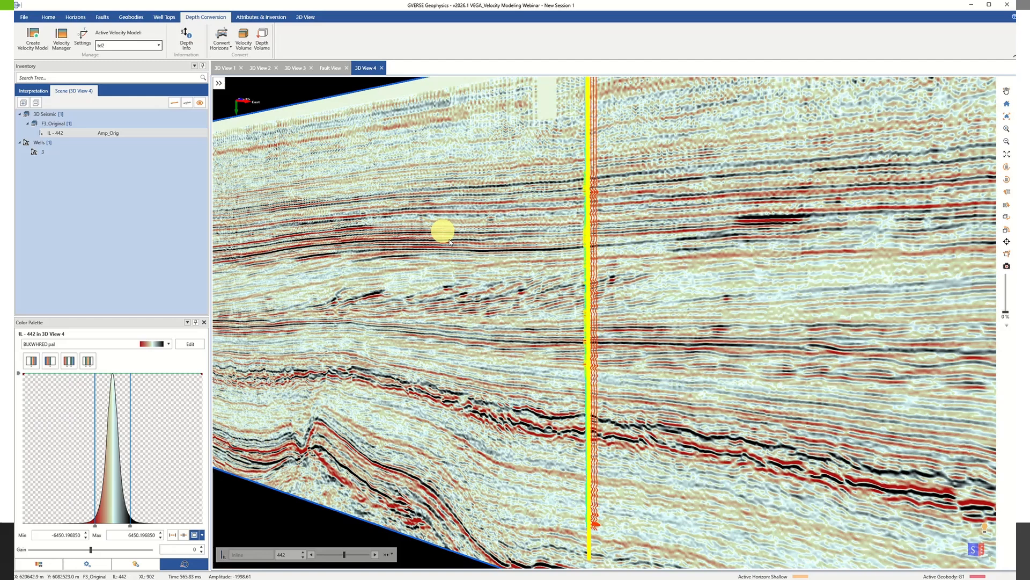
View the Active Velocity Model on inline 442, and switch the line back to its active data version.
{"action": "scroll", "coordinate": [498, 260], "scroll_direction": "down", "scroll_amount": 3}
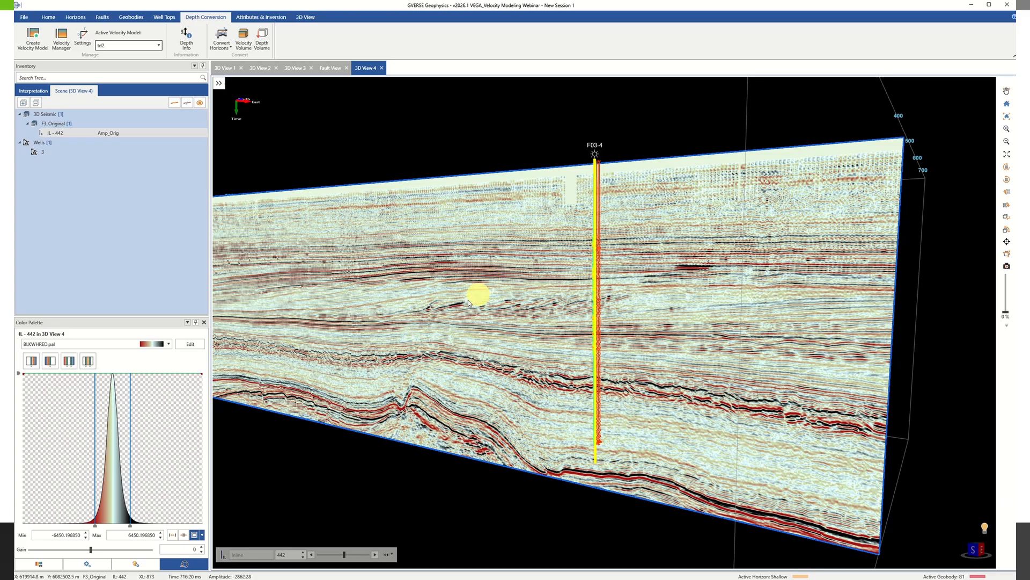
{"action": "right_click", "coordinate": [487, 279]}
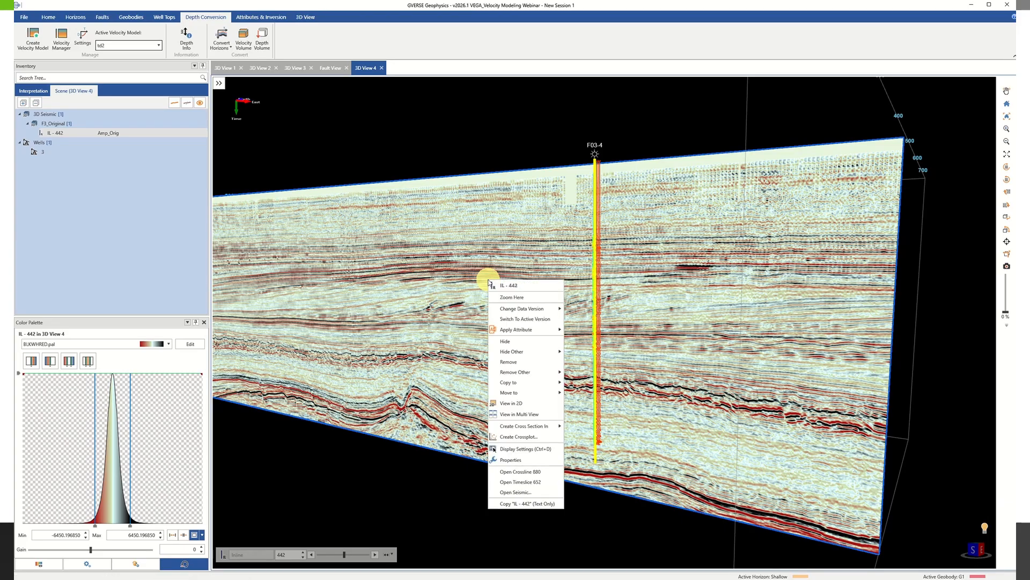
{"action": "left_click", "coordinate": [127, 132]}
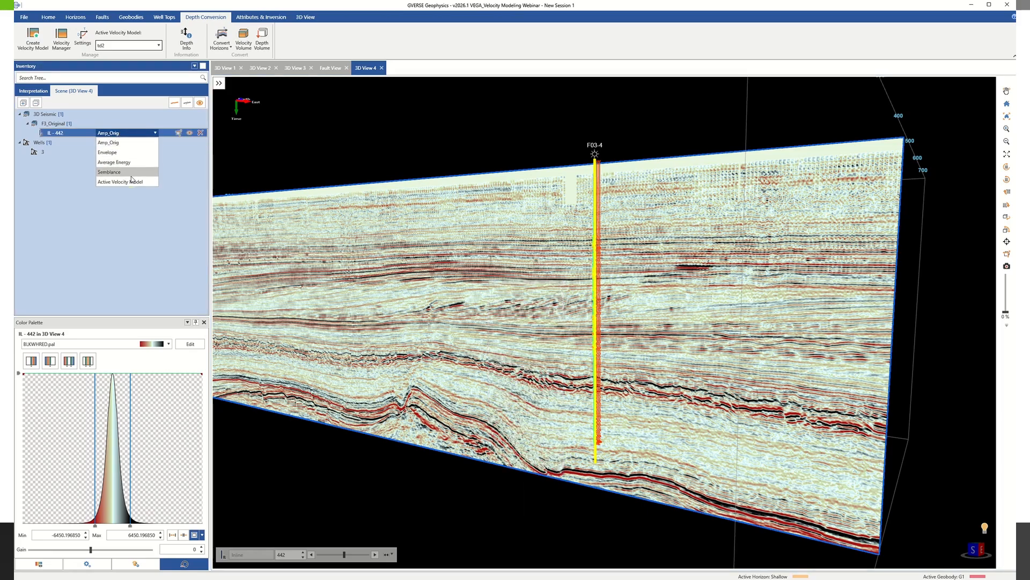
{"action": "left_click", "coordinate": [121, 181]}
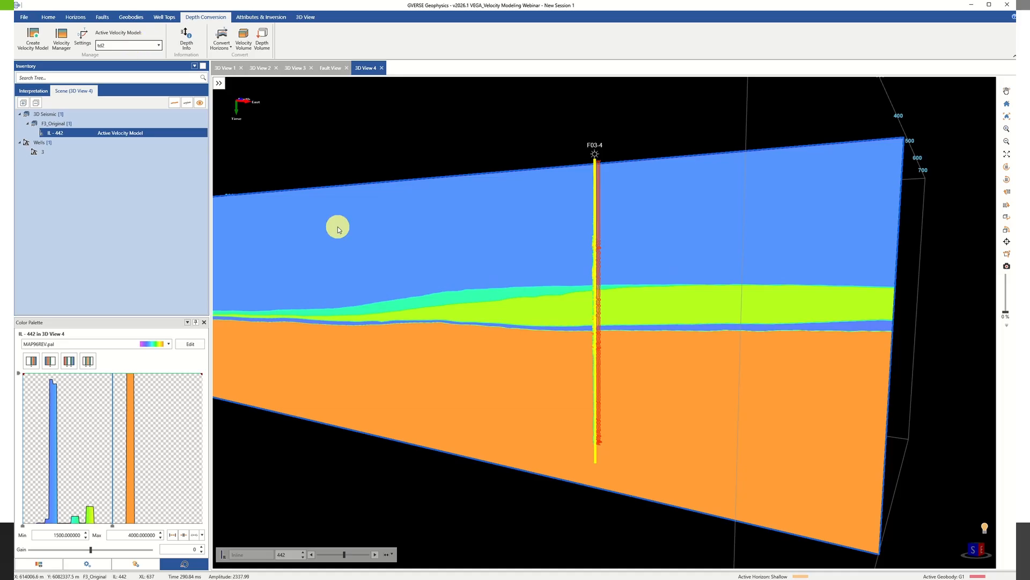
{"action": "right_click", "coordinate": [497, 336]}
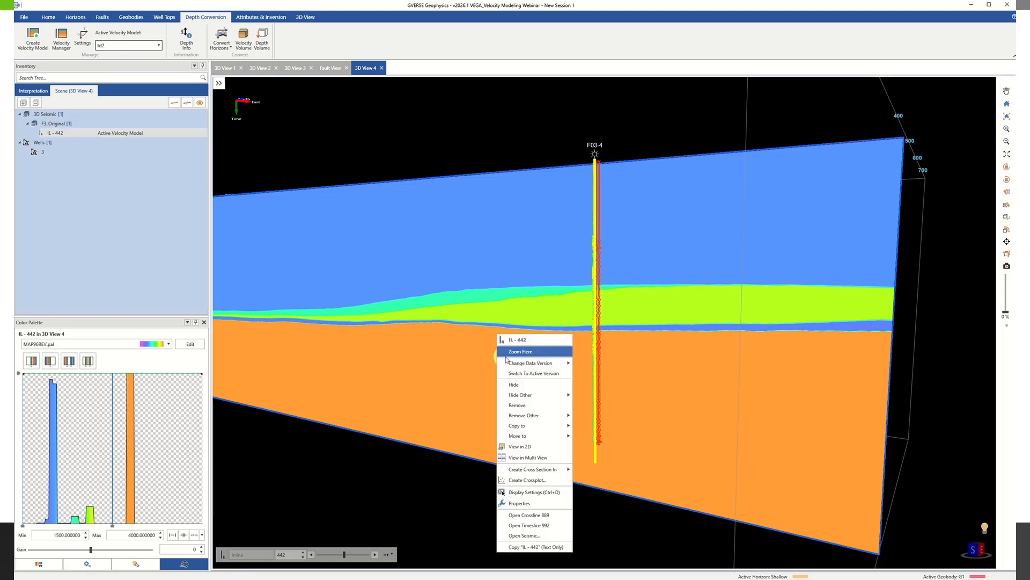
{"action": "left_click", "coordinate": [519, 374]}
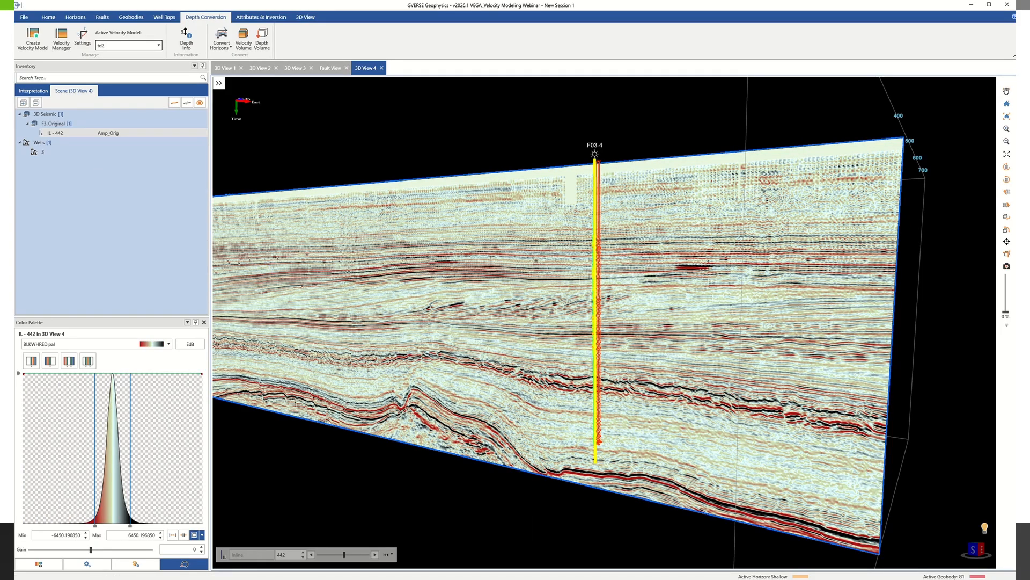
Review the file value types and well calibration option for a new Seismic Velocity Based Model without creating it.
{"action": "left_click", "coordinate": [33, 39]}
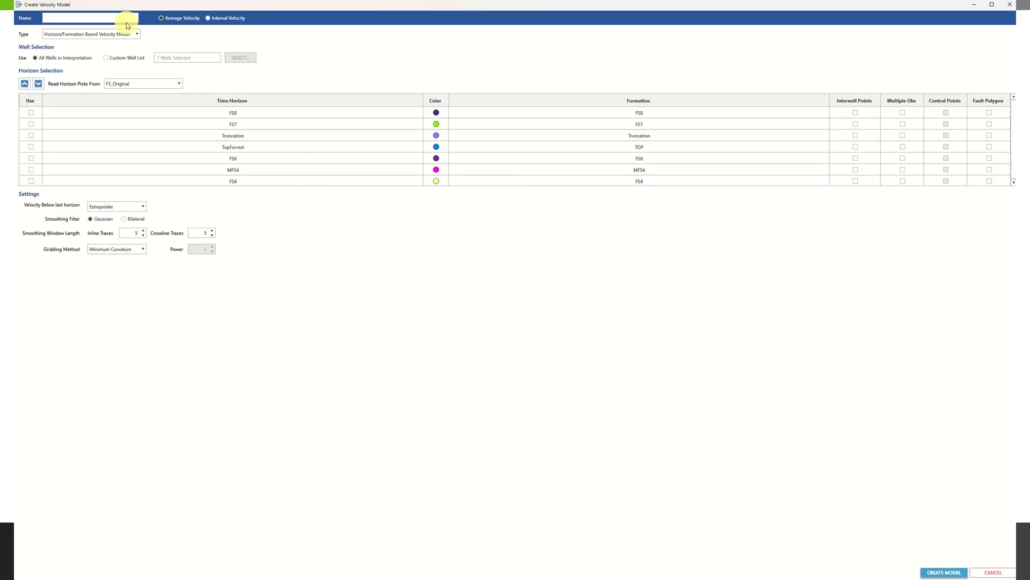
{"action": "left_click", "coordinate": [125, 35]}
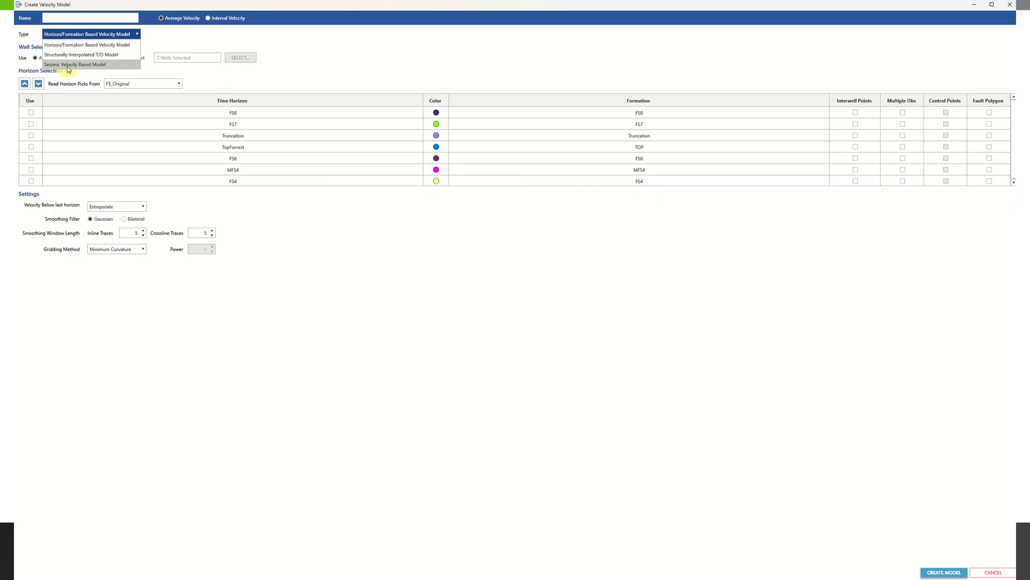
{"action": "left_click", "coordinate": [66, 64]}
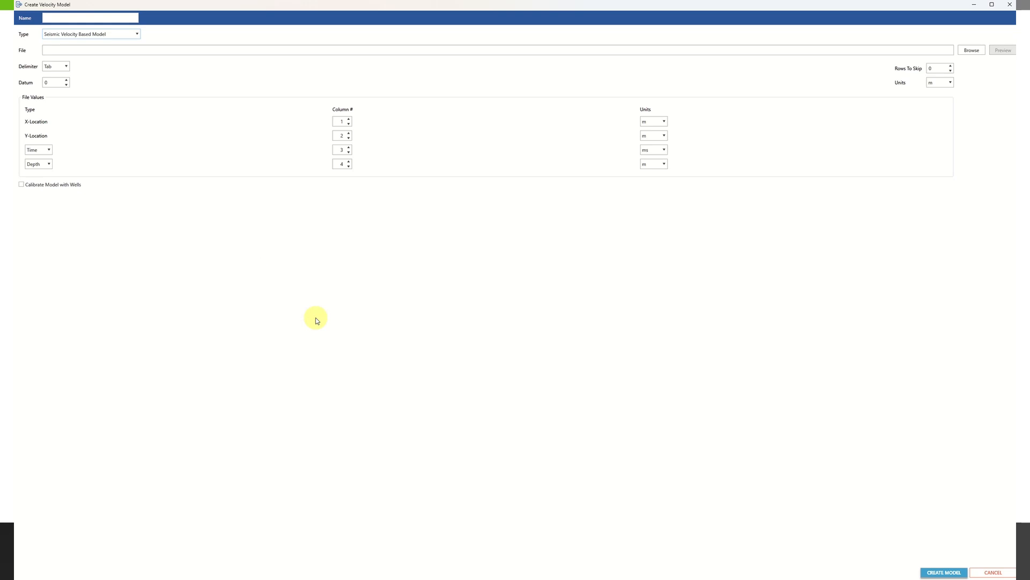
{"action": "left_click", "coordinate": [48, 151]}
{"action": "left_click", "coordinate": [124, 162]}
{"action": "left_click", "coordinate": [41, 164]}
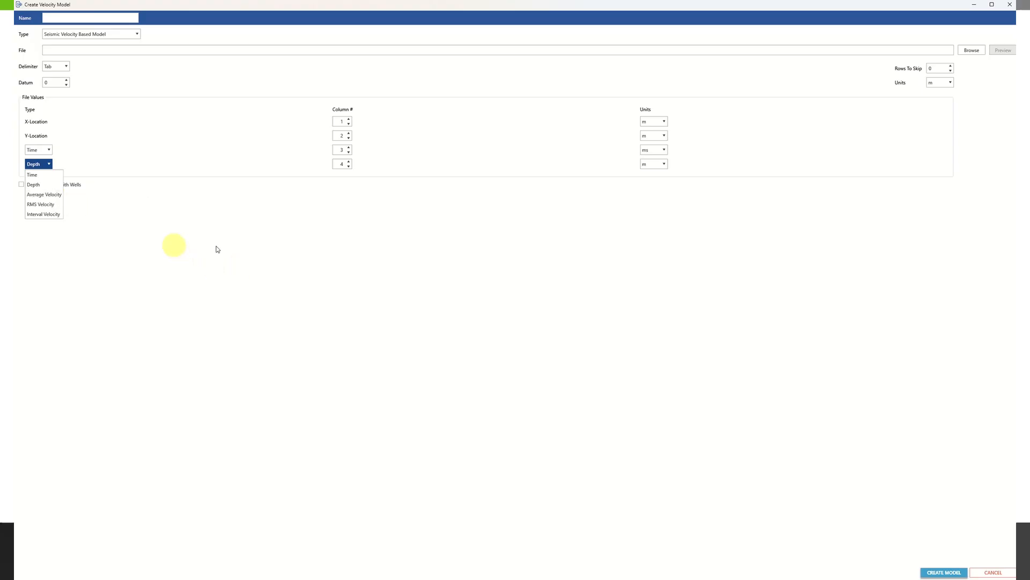
{"action": "left_click", "coordinate": [174, 245]}
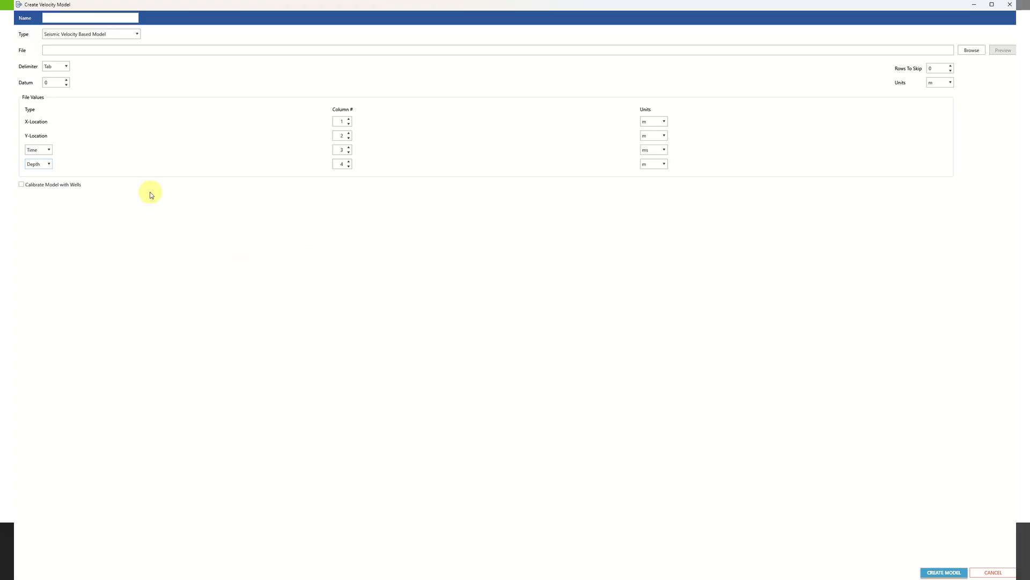
{"action": "left_click", "coordinate": [37, 185]}
{"action": "left_click", "coordinate": [990, 574]}
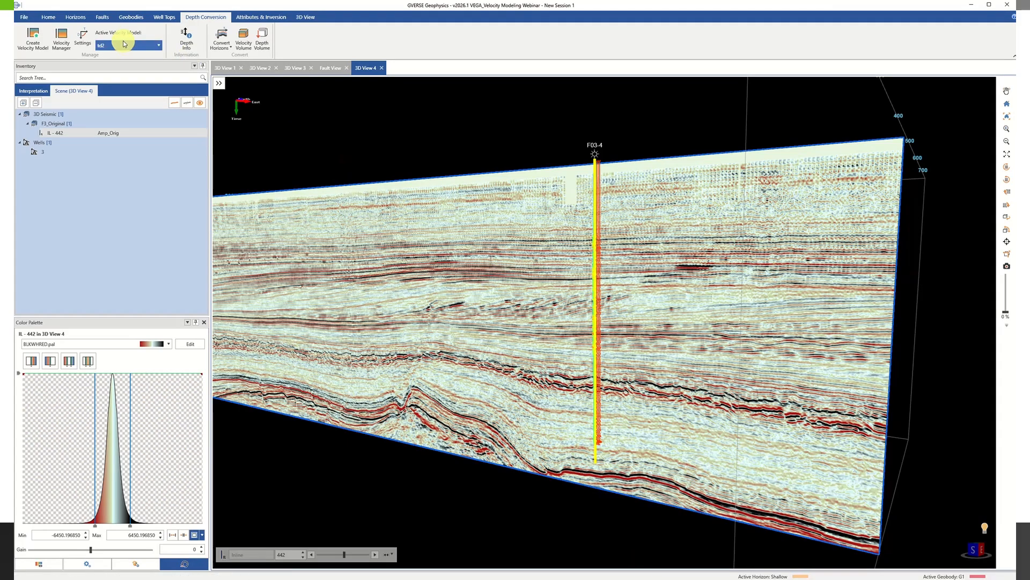
View the External Volume group among the available active velocity models without picking another model.
{"action": "left_click", "coordinate": [139, 46]}
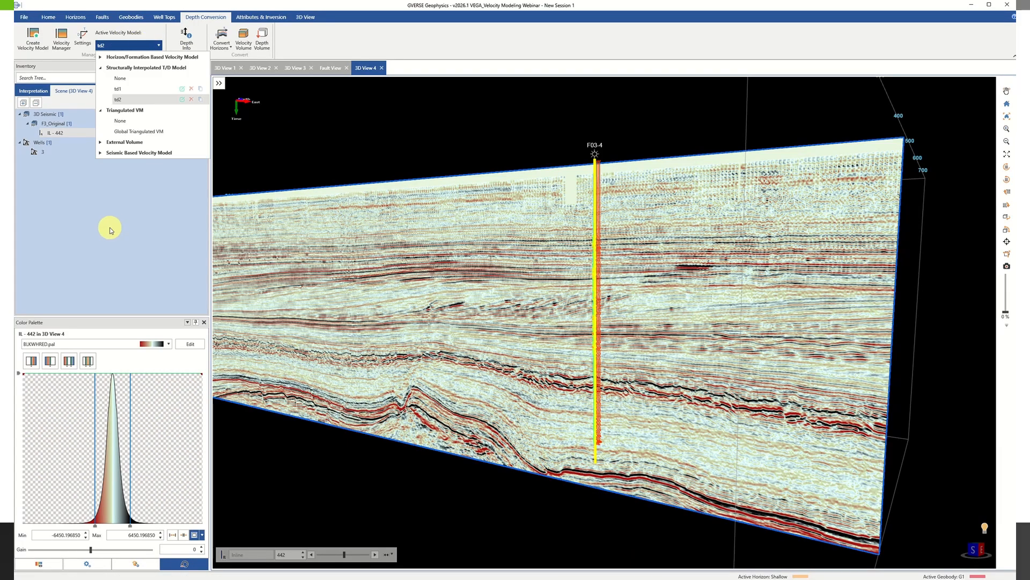
{"action": "left_click", "coordinate": [100, 142]}
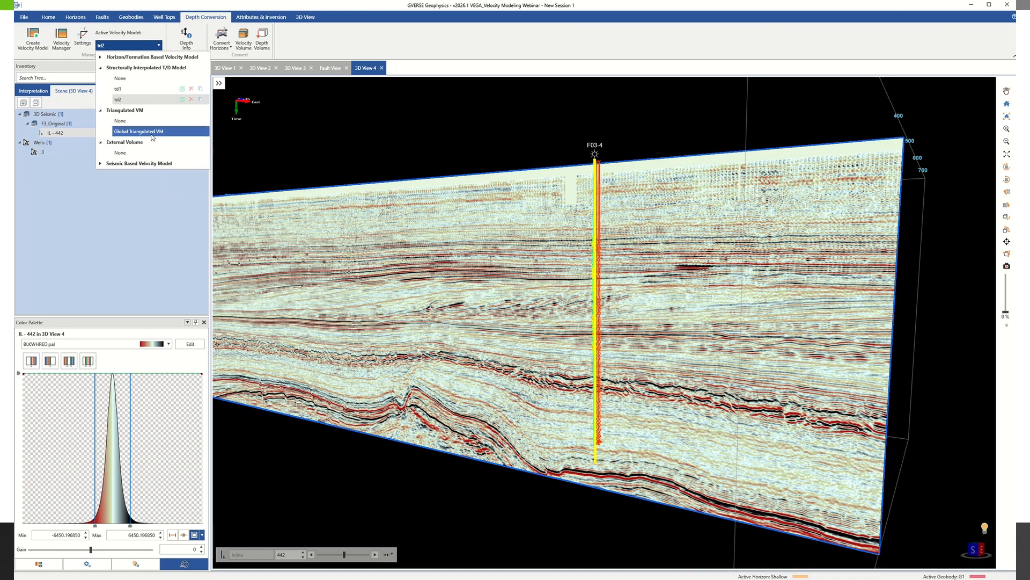
{"action": "left_click", "coordinate": [341, 252]}
Change the data version of inline 442 to Active Velocity Model.
{"action": "right_click", "coordinate": [342, 253]}
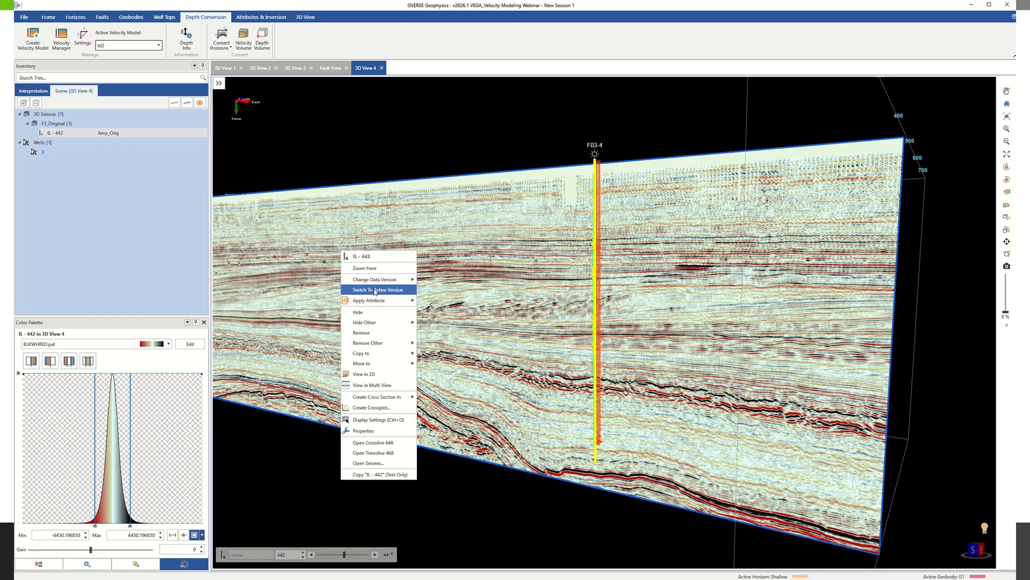
{"action": "mouse_move", "coordinate": [373, 285]}
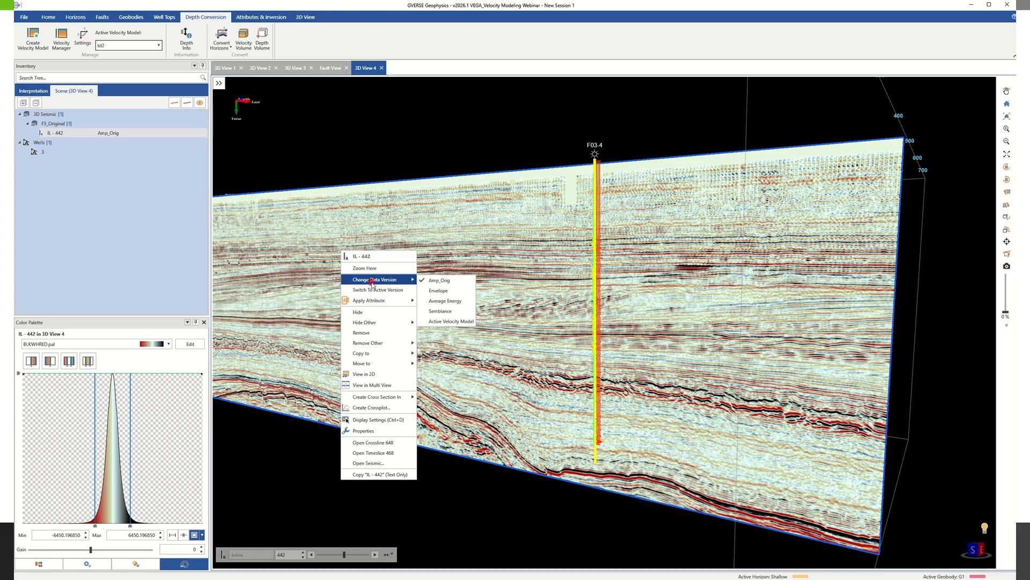
{"action": "left_click", "coordinate": [436, 321]}
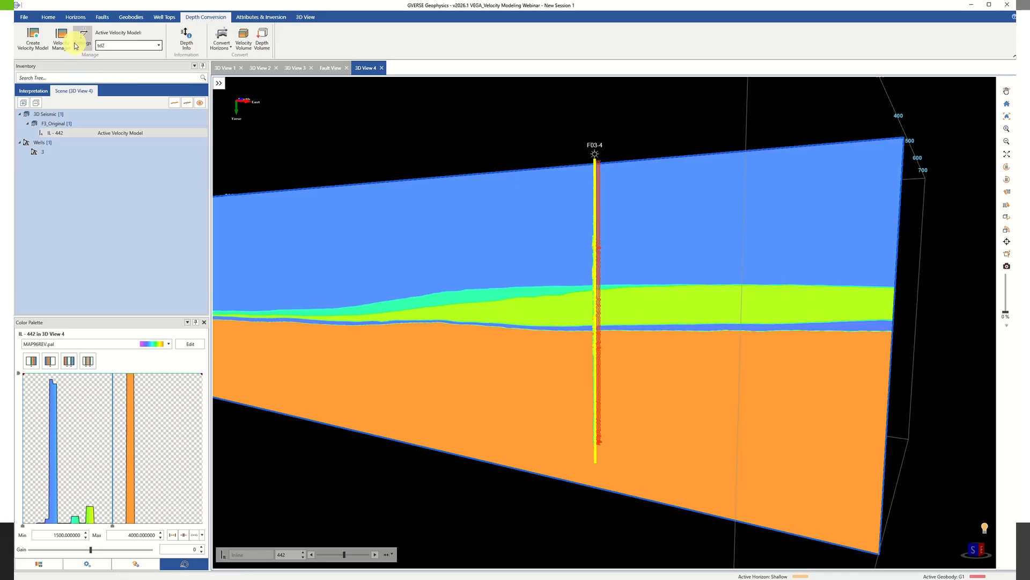
Exclude the MFS4 time horizon while editing the td2 velocity model, and cancel the edit without updating the model.
{"action": "left_click", "coordinate": [57, 42]}
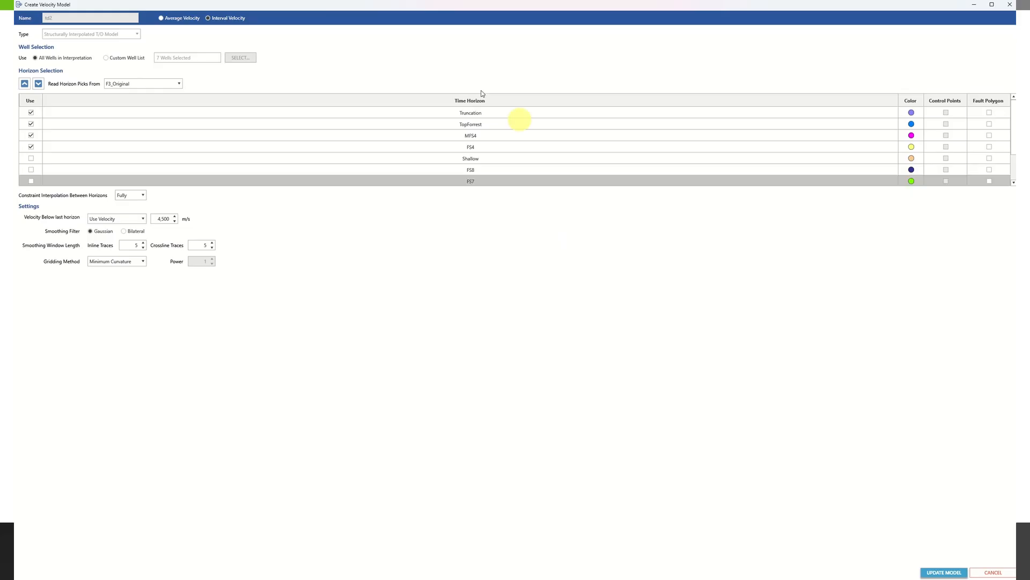
{"action": "left_click", "coordinate": [32, 136]}
{"action": "left_click", "coordinate": [946, 135]}
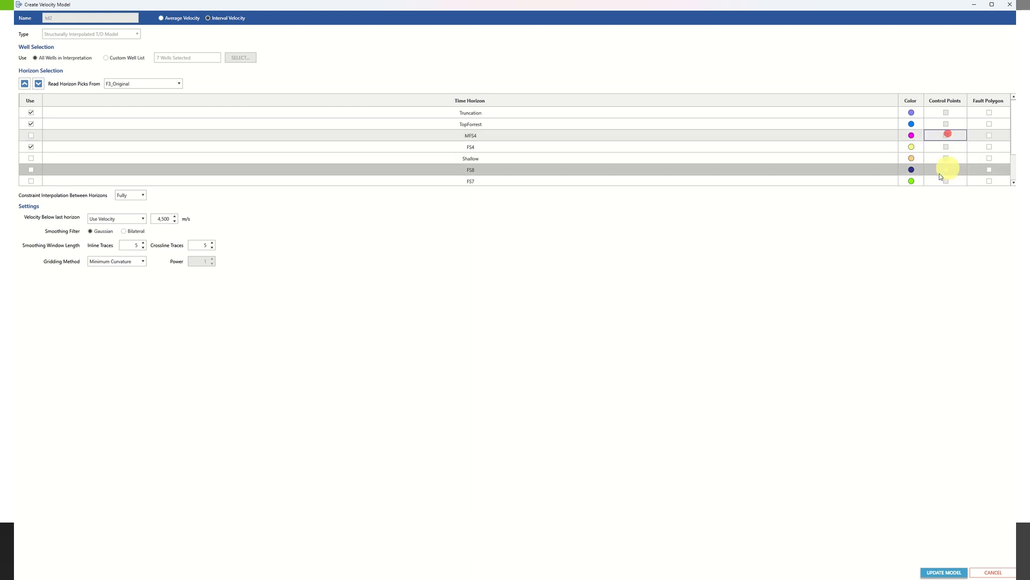
{"action": "left_click", "coordinate": [982, 572]}
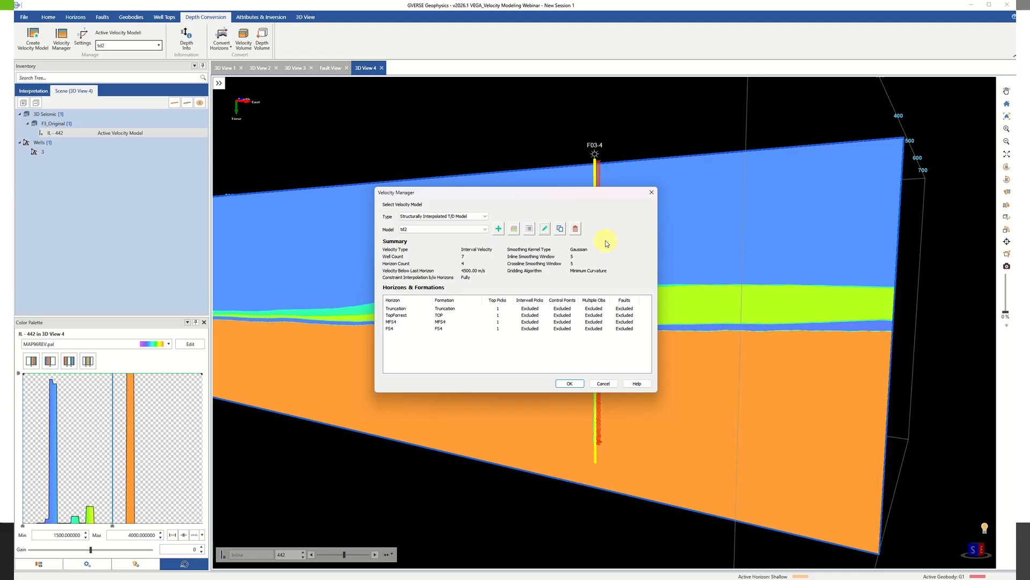
Examine the data points used to create the td2 velocity model and close the Velocity Manager.
{"action": "left_click", "coordinate": [530, 229]}
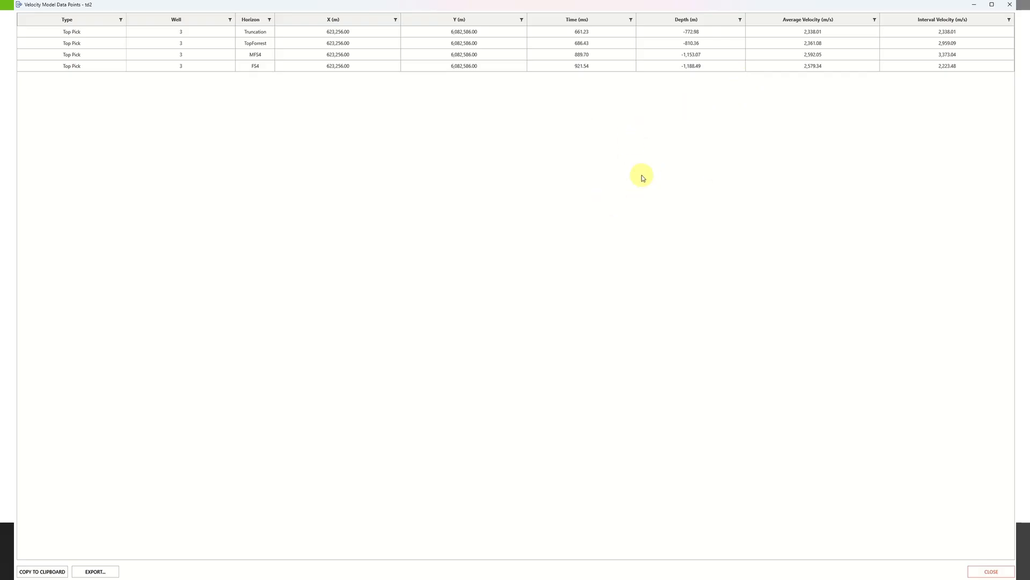
{"action": "left_click", "coordinate": [1012, 3]}
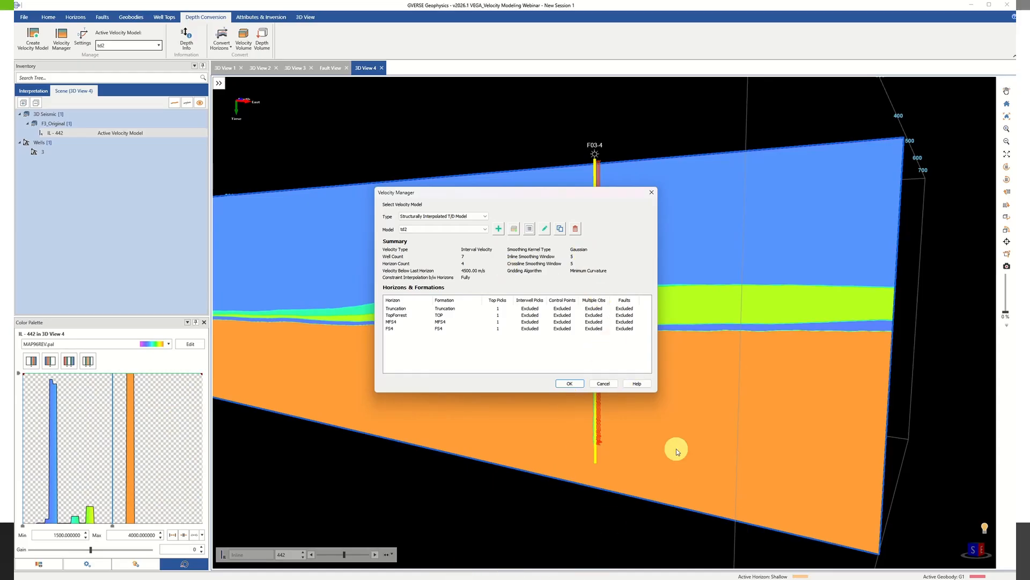
{"action": "left_click", "coordinate": [603, 382]}
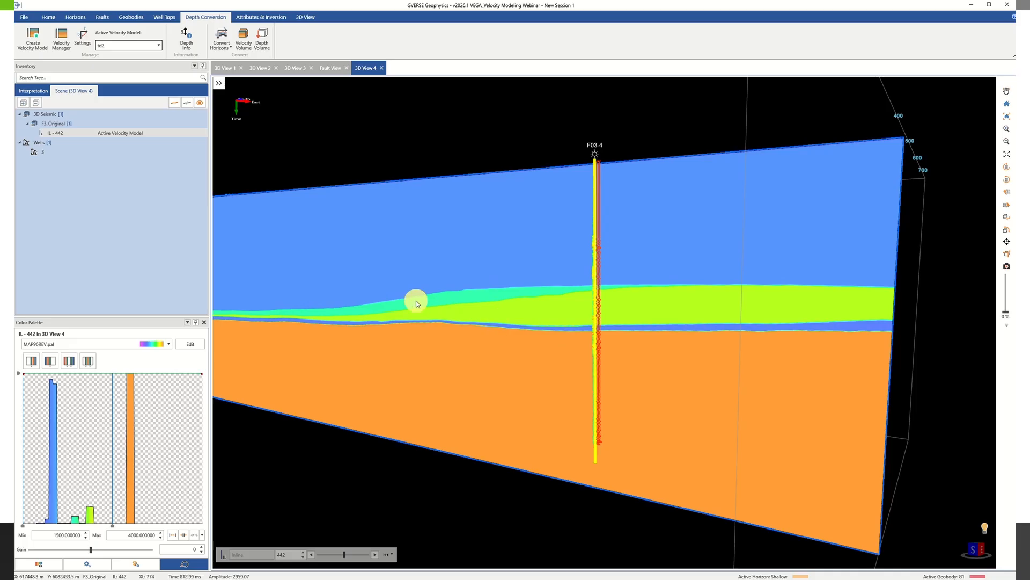
{"action": "left_click", "coordinate": [70, 43]}
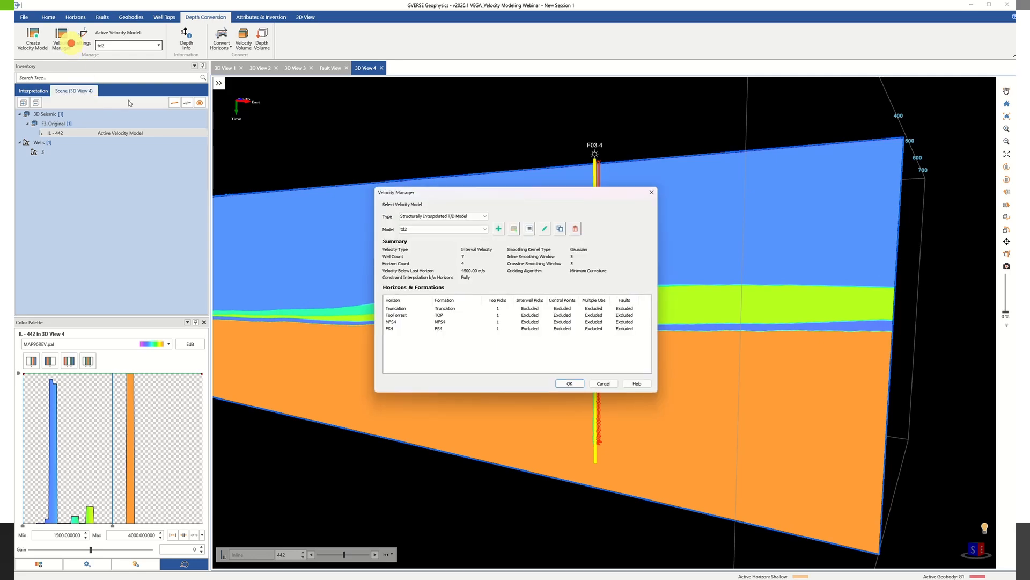
{"action": "left_click", "coordinate": [534, 232]}
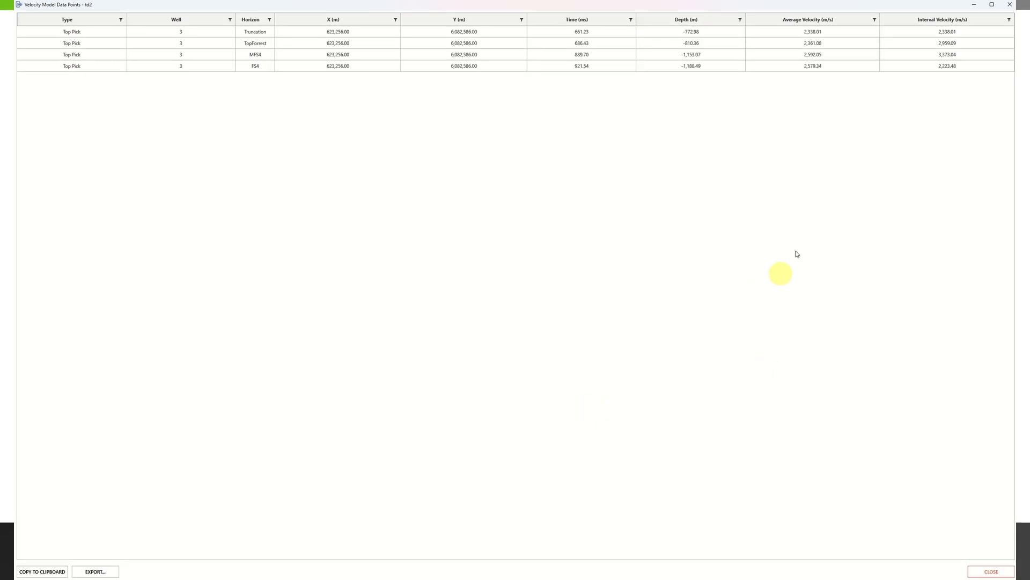
{"action": "left_click", "coordinate": [1008, 5]}
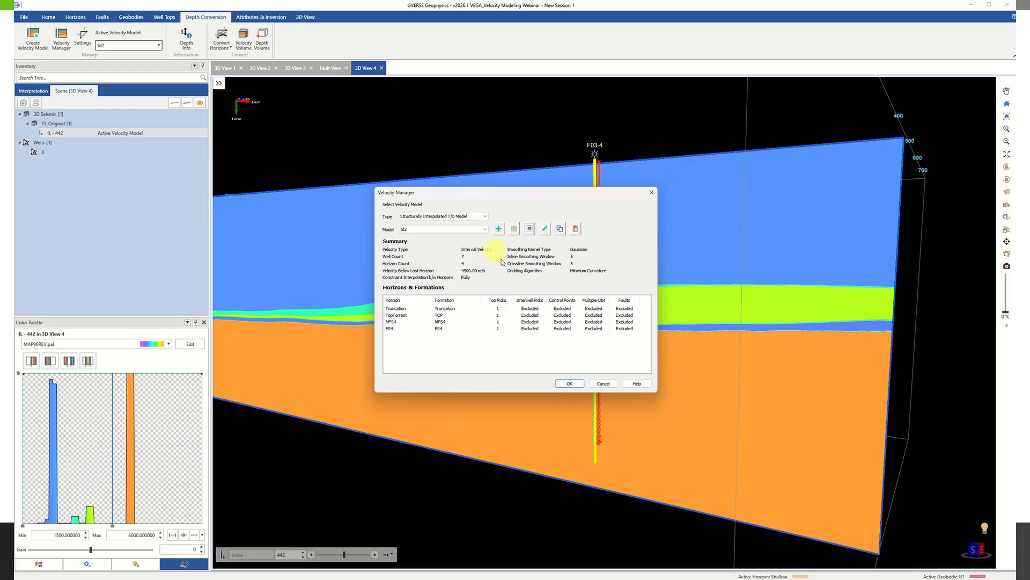
{"action": "left_click_drag", "start_coordinate": [549, 200], "coordinate": [444, 204]}
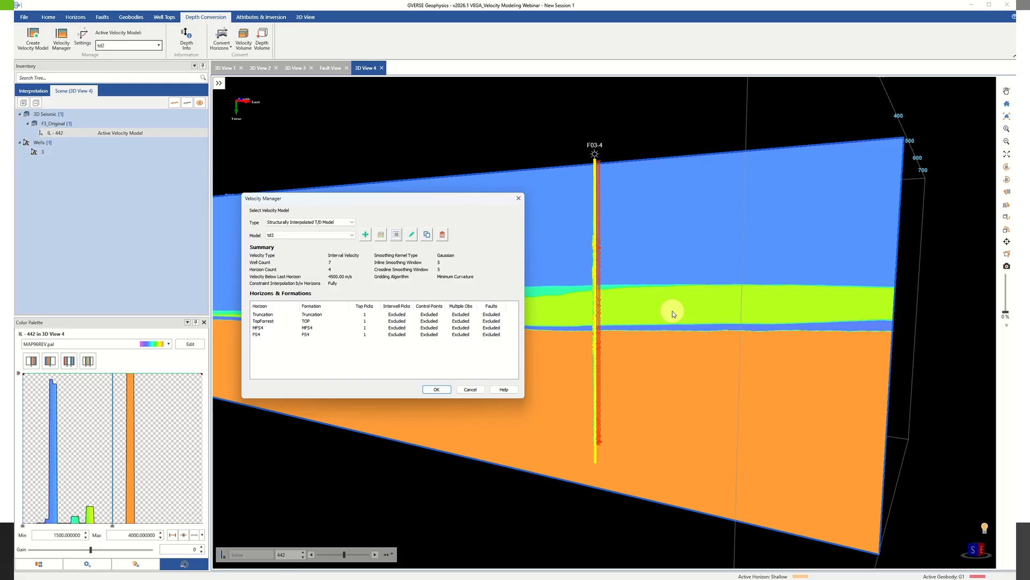
{"action": "left_click", "coordinate": [519, 198]}
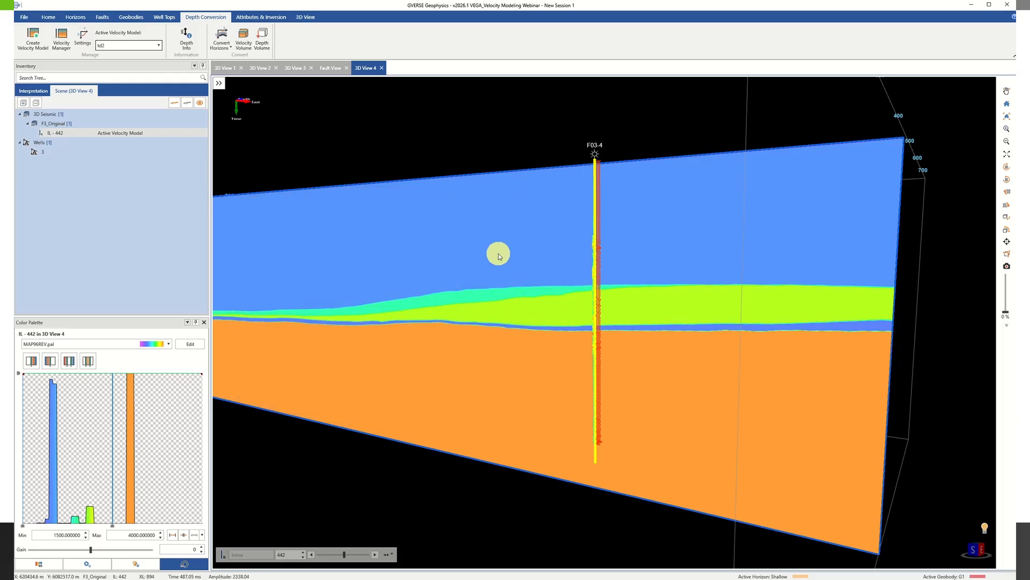
Change the data version of inline 442 to Amp_Orig.
{"action": "left_click", "coordinate": [153, 133]}
{"action": "left_click", "coordinate": [155, 132]}
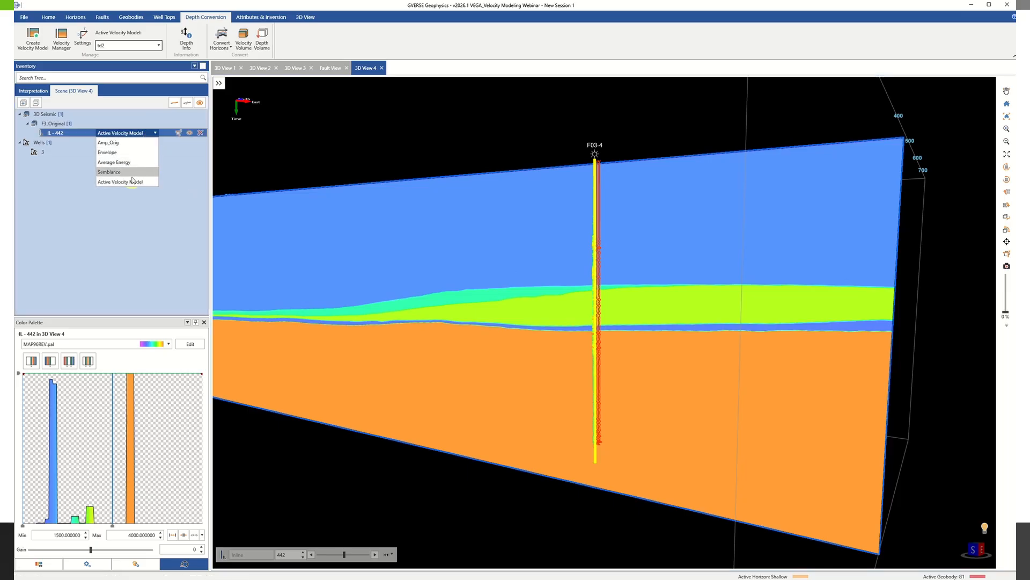
{"action": "left_click", "coordinate": [116, 142]}
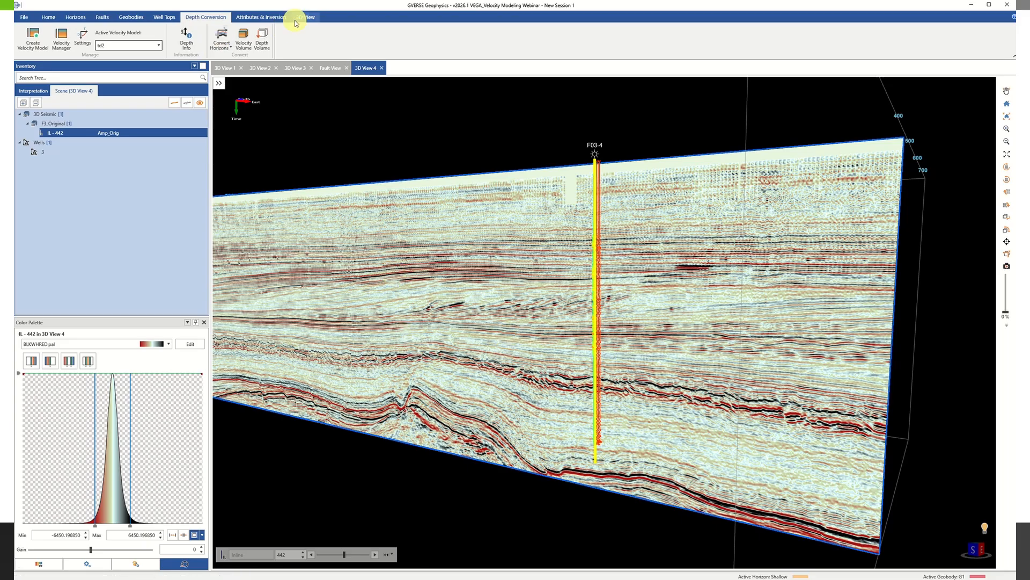
Convert 3D View 4 from time to depth, choosing not to change the display mode of horizons, faults and geobodies.
{"action": "left_click", "coordinate": [312, 18]}
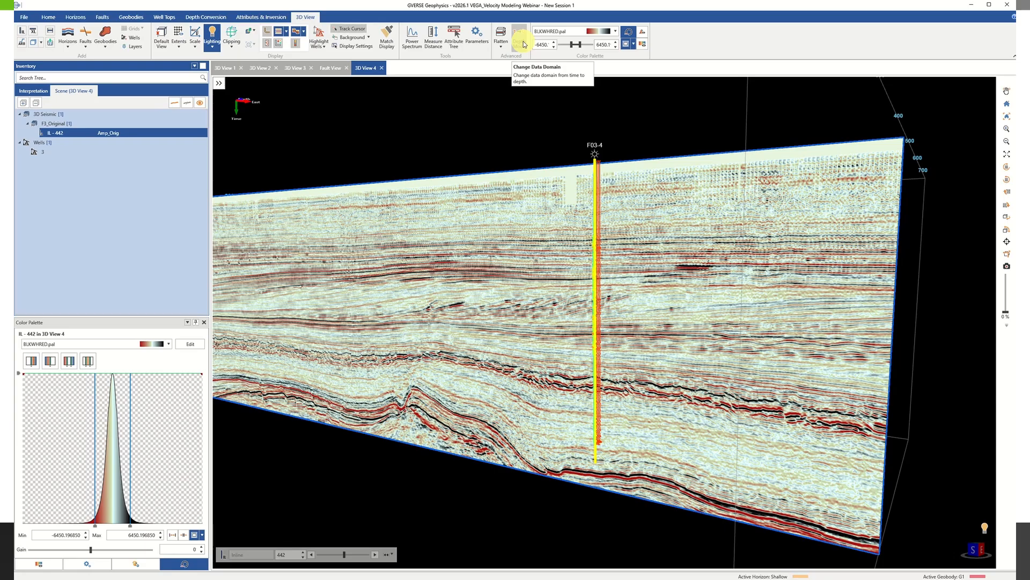
{"action": "left_click", "coordinate": [525, 44]}
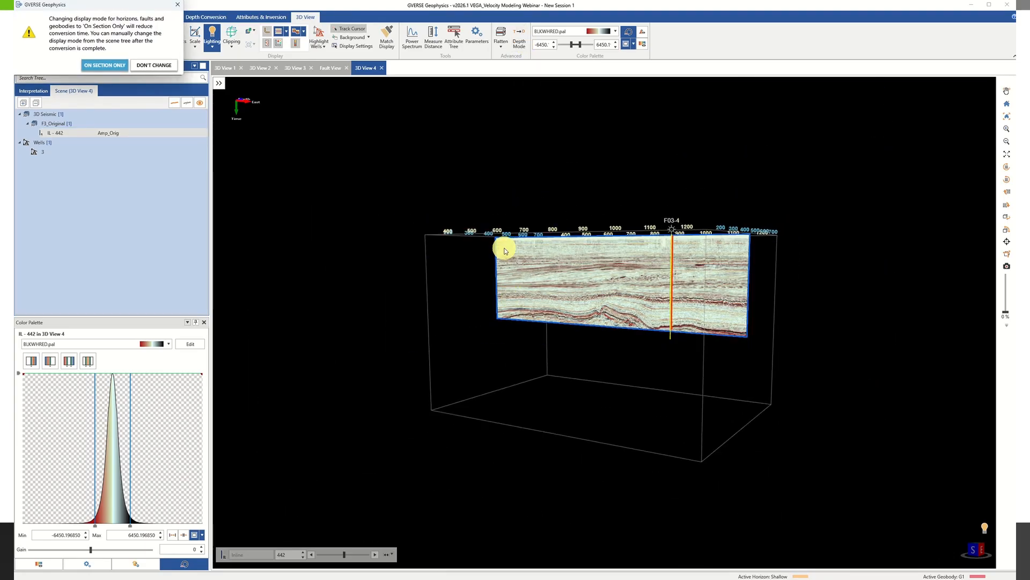
{"action": "left_click", "coordinate": [156, 65]}
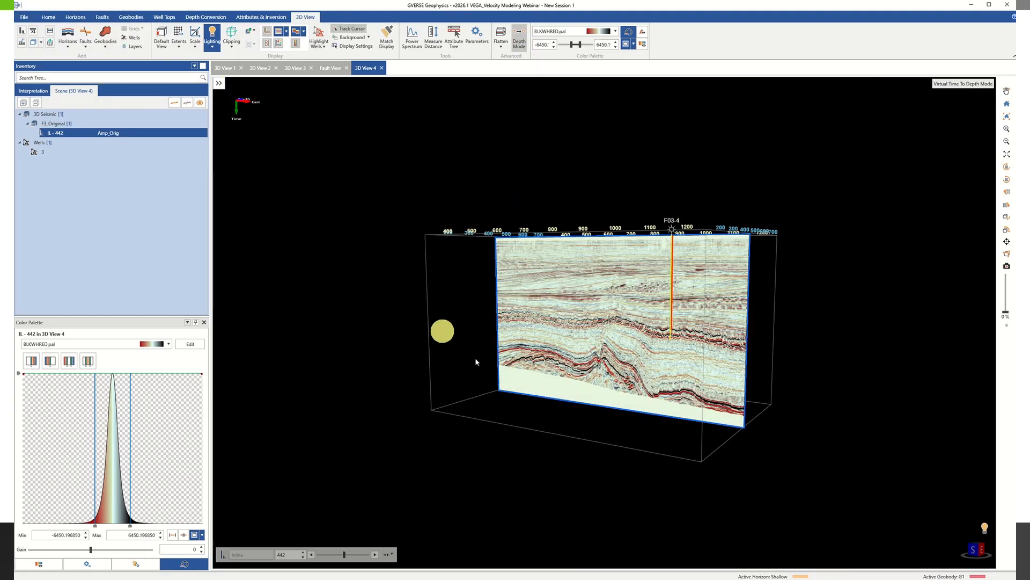
{"action": "mouse_move", "coordinate": [732, 273]}
{"action": "left_mouse_down"}
{"action": "mouse_move", "coordinate": [704, 274]}
{"action": "mouse_move", "coordinate": [728, 279]}
{"action": "mouse_move", "coordinate": [733, 304]}
{"action": "mouse_move", "coordinate": [729, 266]}
{"action": "left_mouse_up"}
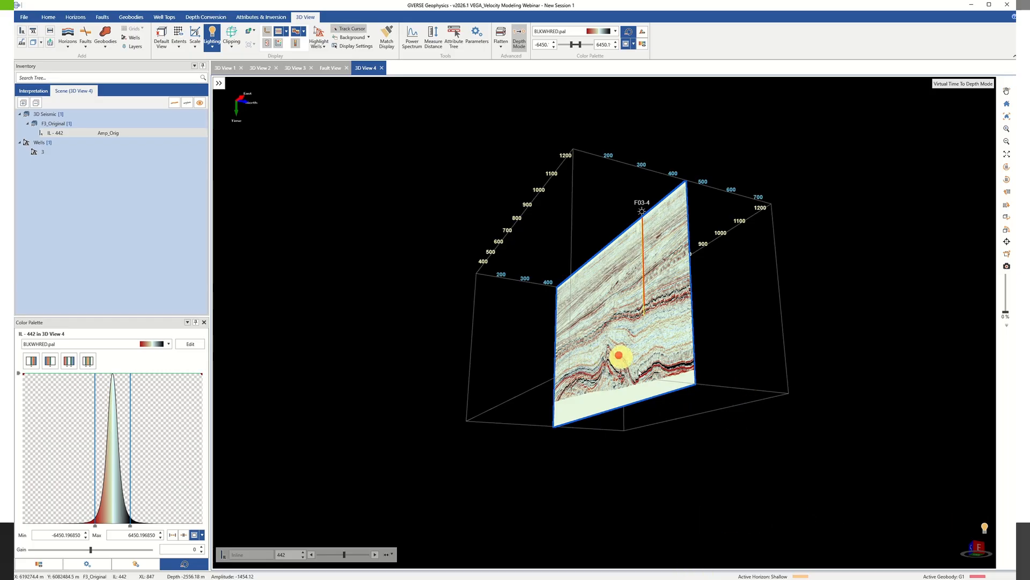
{"action": "mouse_move", "coordinate": [643, 372]}
{"action": "left_mouse_down"}
{"action": "mouse_move", "coordinate": [657, 385]}
{"action": "mouse_move", "coordinate": [661, 376]}
{"action": "left_mouse_up"}
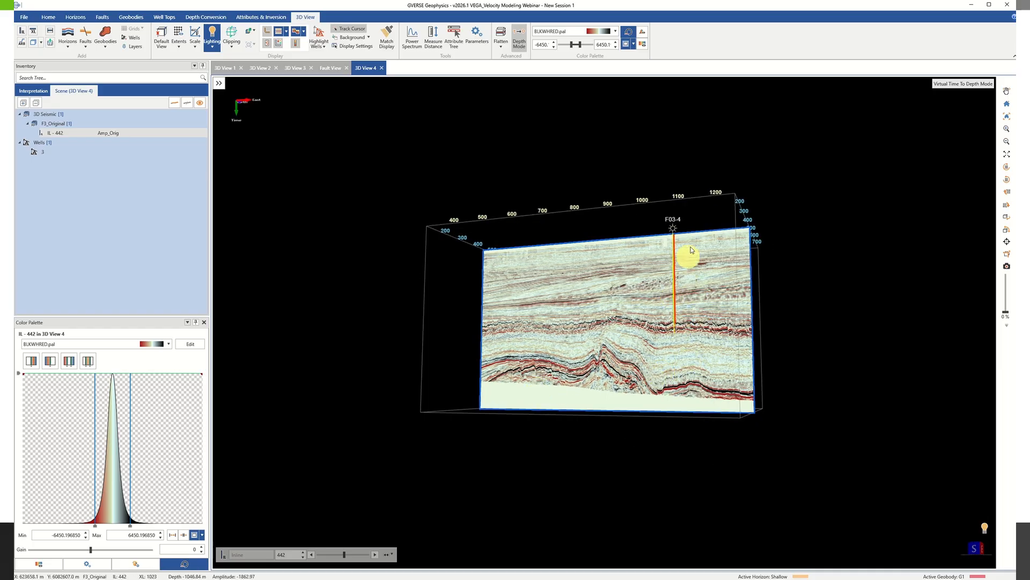
Add the FS5 horizon to the depth-converted 3D view and inspect it against inline 442 and well F03-4.
{"action": "scroll", "coordinate": [678, 292], "scroll_direction": "up", "scroll_amount": 3}
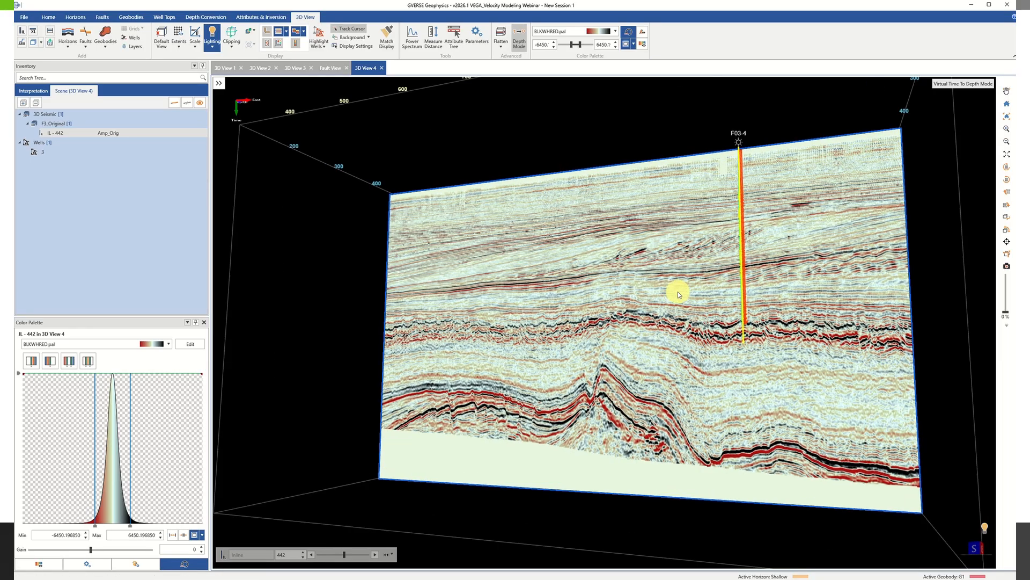
{"action": "scroll", "coordinate": [677, 291], "scroll_direction": "down", "scroll_amount": 2}
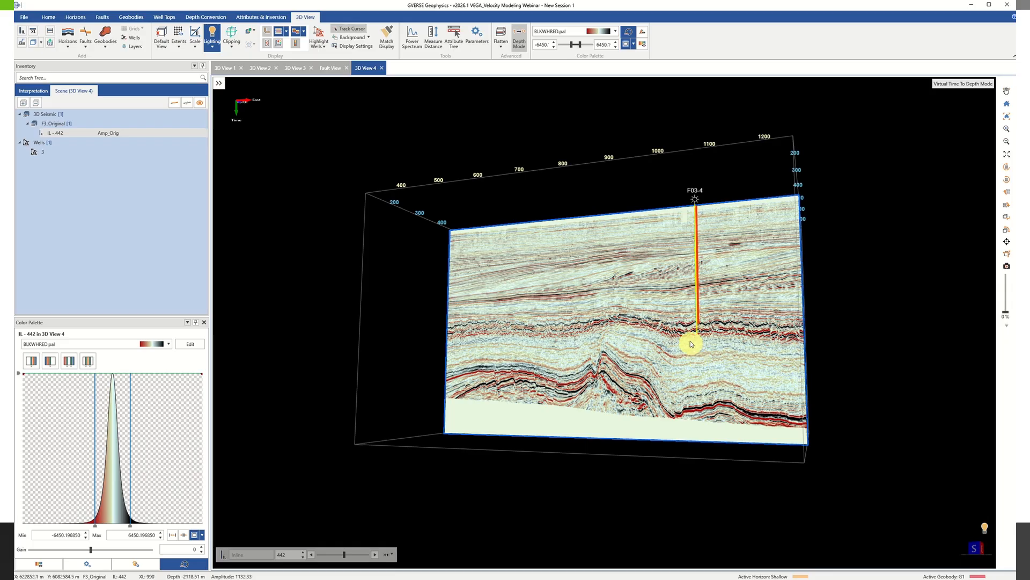
{"action": "left_click", "coordinate": [24, 91]}
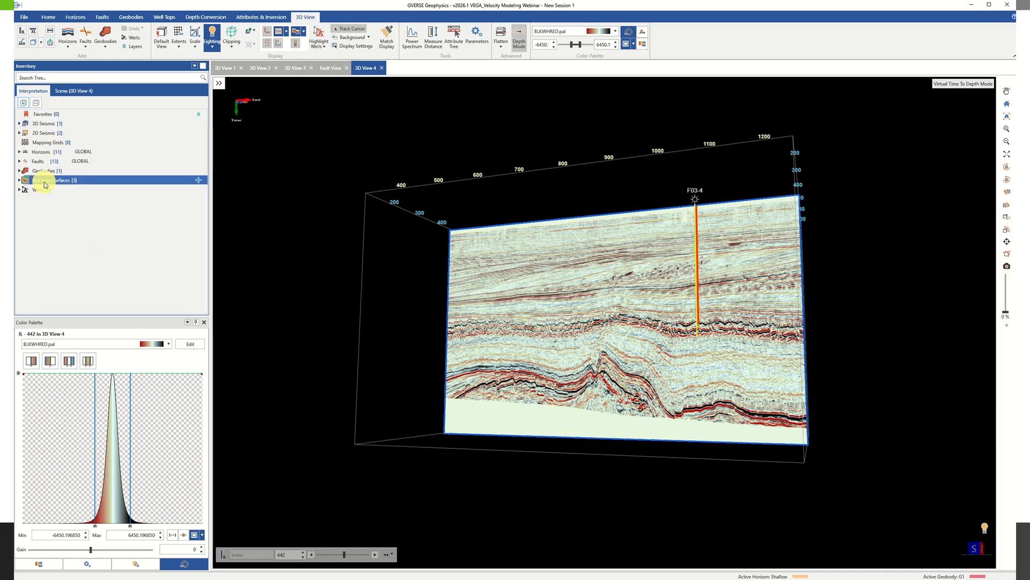
{"action": "left_click", "coordinate": [21, 152]}
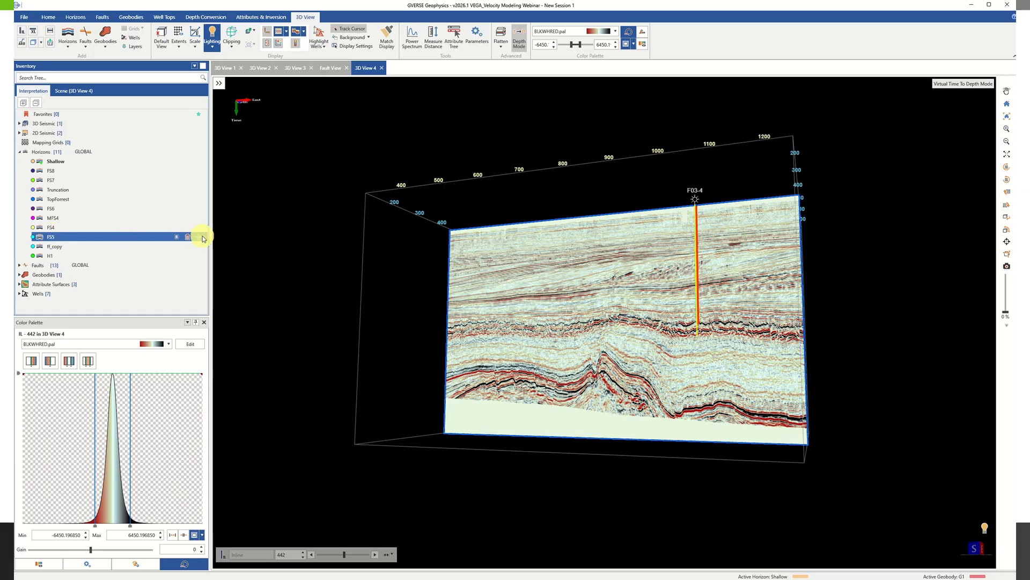
{"action": "left_click", "coordinate": [202, 236]}
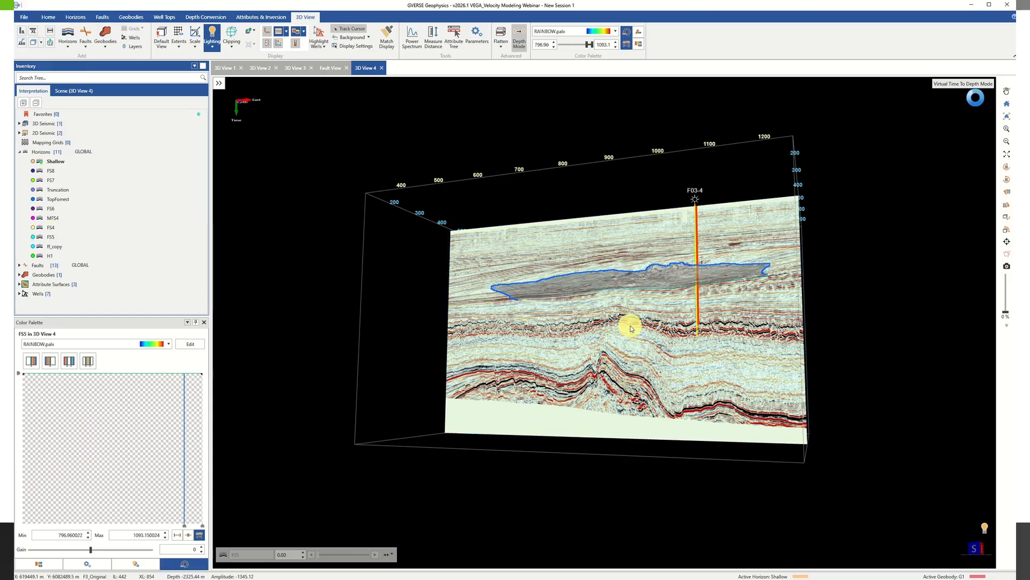
{"action": "left_click_drag", "start_coordinate": [626, 324], "coordinate": [626, 342]}
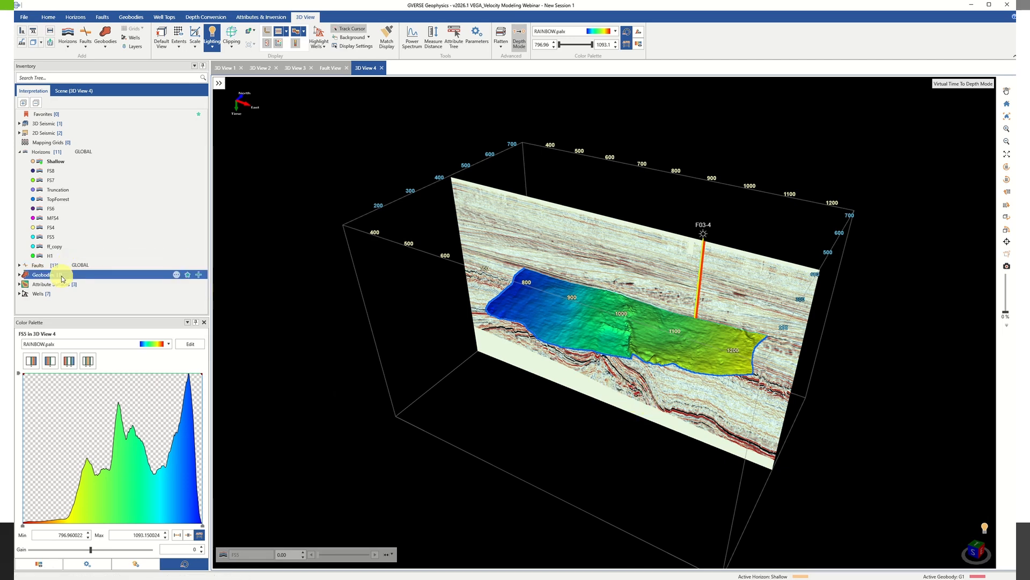
{"action": "left_click_drag", "start_coordinate": [643, 269], "coordinate": [639, 261]}
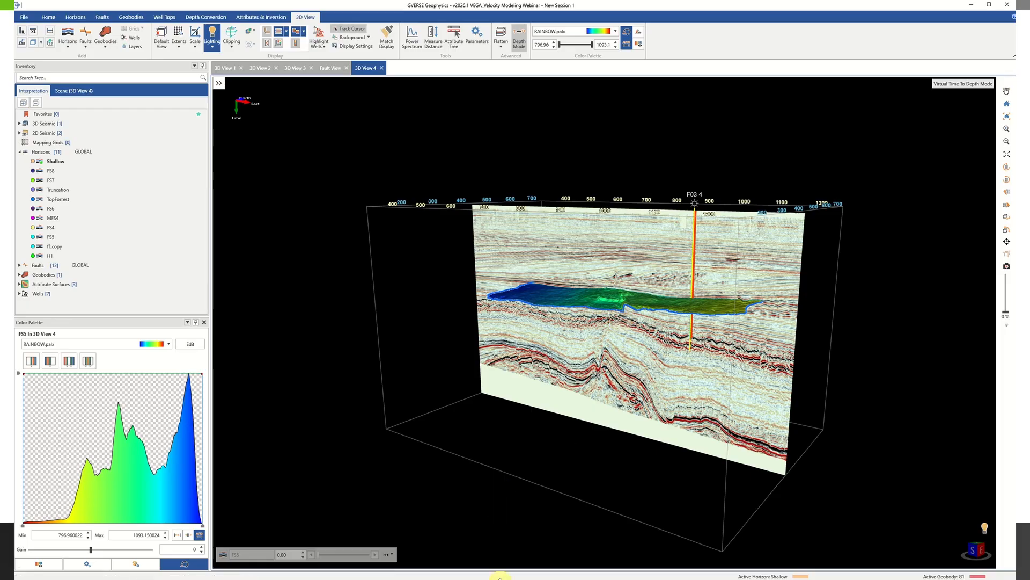
Switch to the F3_Original arbitrary line through wells 2 and 6 and convert it from time to depth.
{"action": "key", "text": "alt+Tab"}
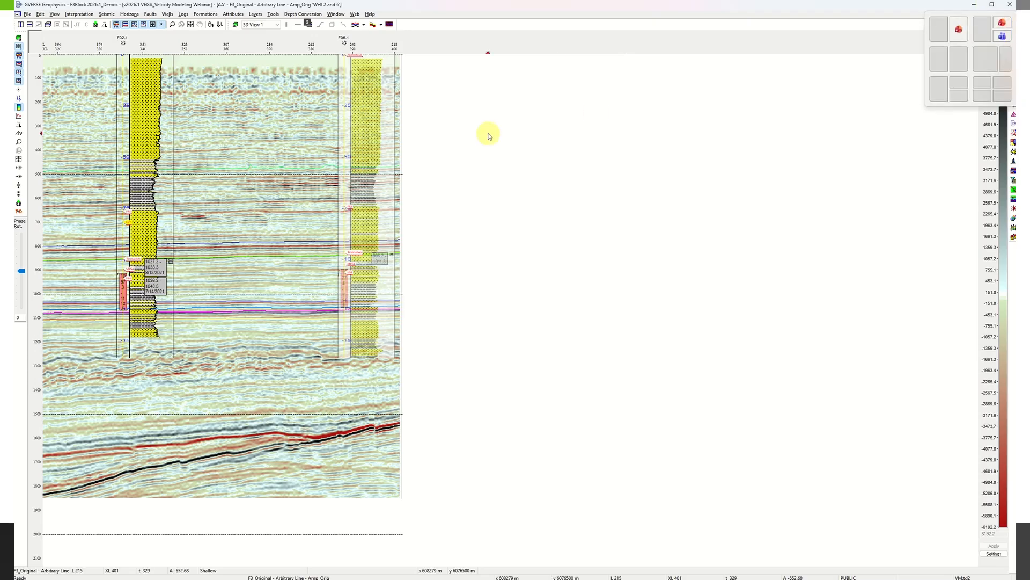
{"action": "left_click", "coordinate": [19, 214]}
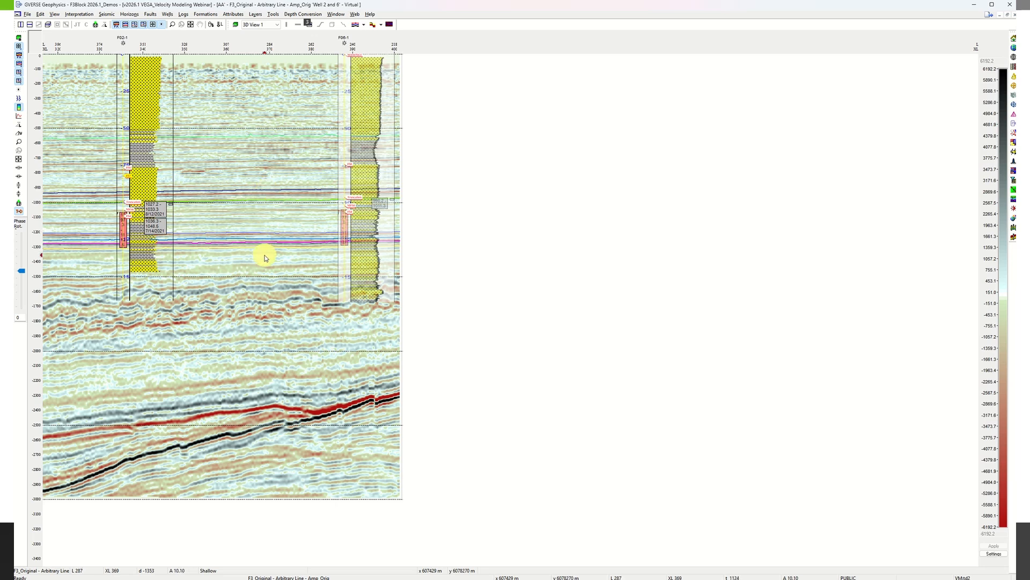
{"action": "key", "text": "h"}
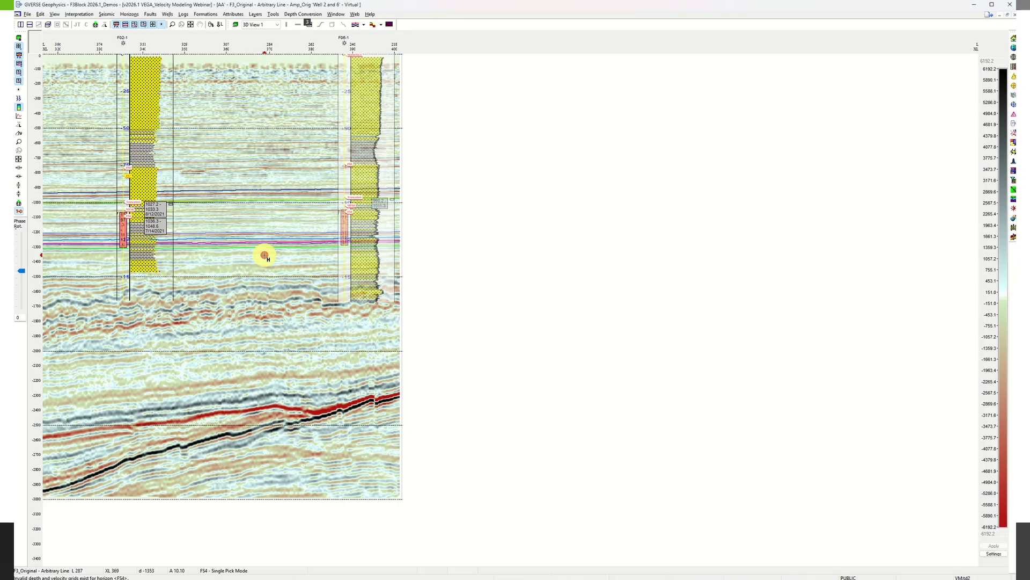
{"action": "right_click", "coordinate": [264, 256]}
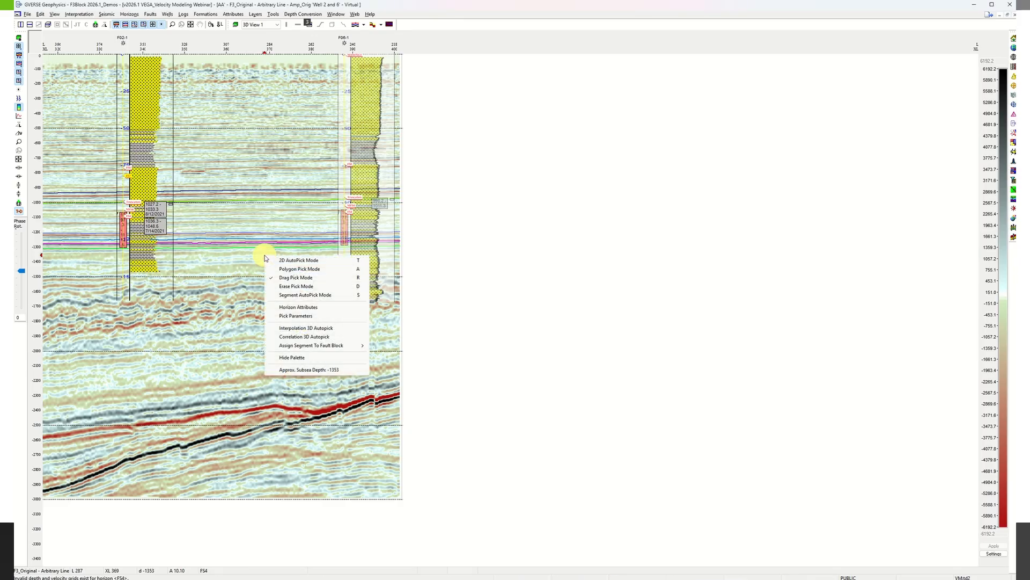
{"action": "key", "text": "Escape"}
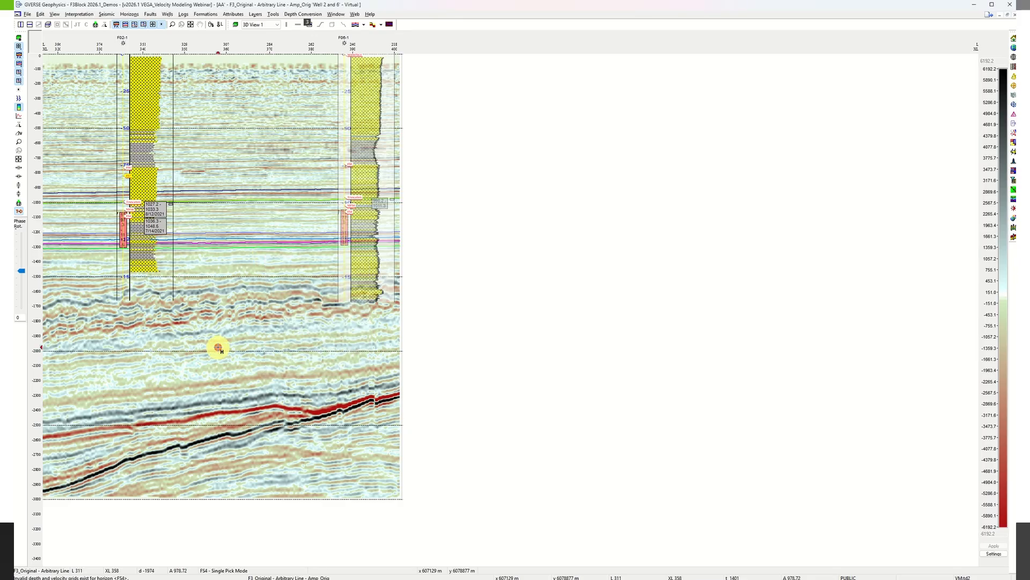
Create a cross section of the depth-converted arbitrary line in GVERSE Geo+ and display the MFS10 surface on it.
{"action": "right_click", "coordinate": [220, 311]}
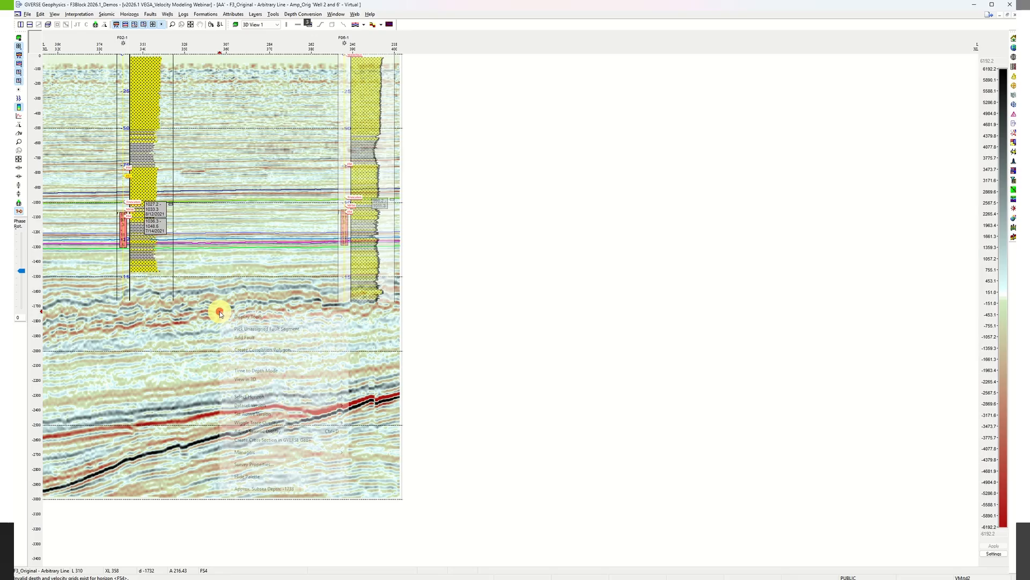
{"action": "left_click", "coordinate": [268, 445]}
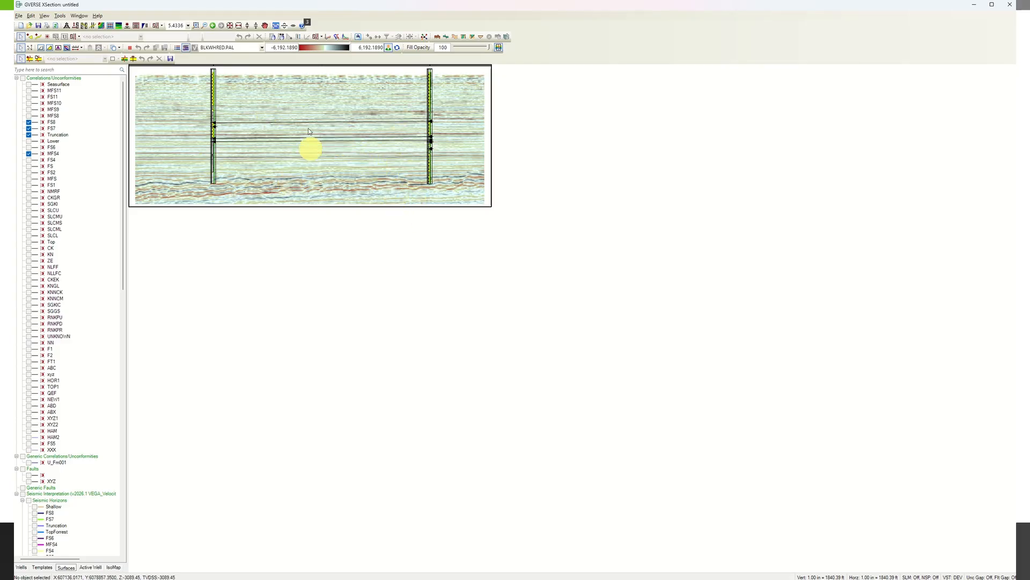
{"action": "left_click", "coordinate": [234, 27]}
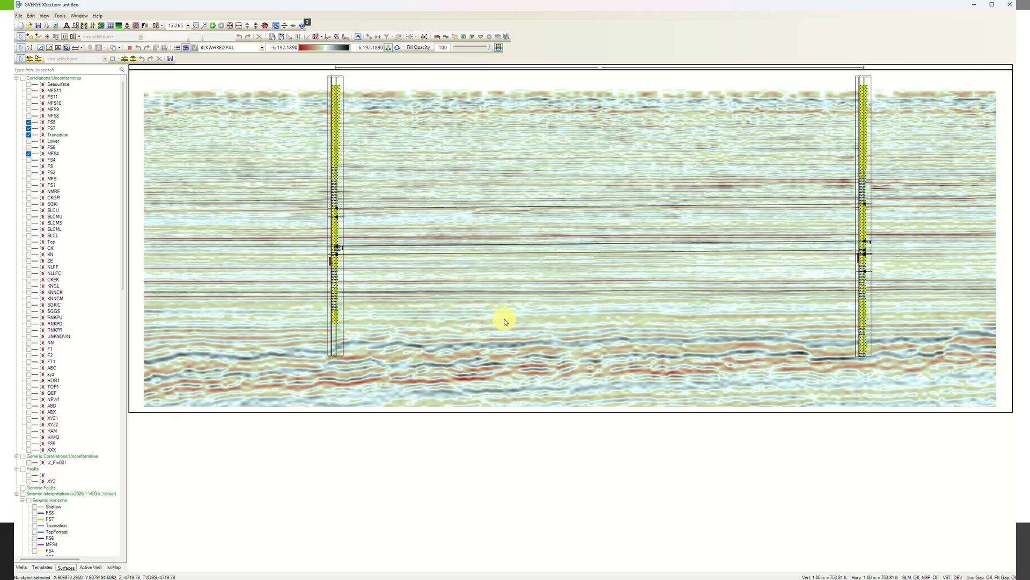
{"action": "left_click", "coordinate": [29, 103]}
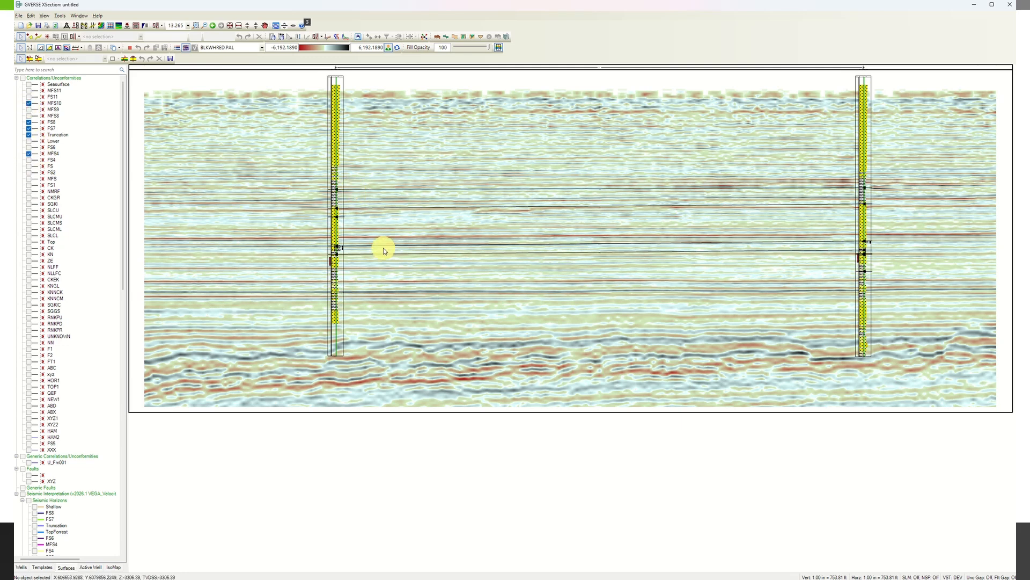